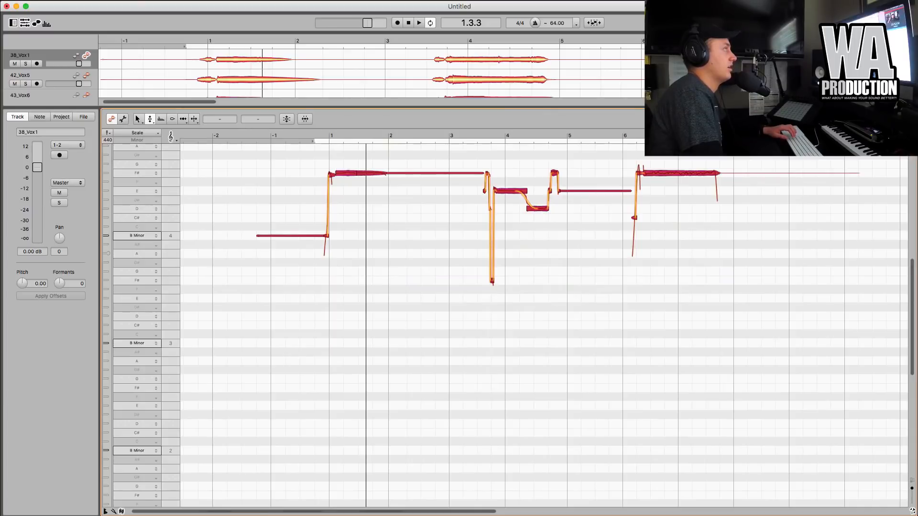
Play back the unedited 38_Vox1 vocal from just before bar 1
click(308, 158)
key(space)
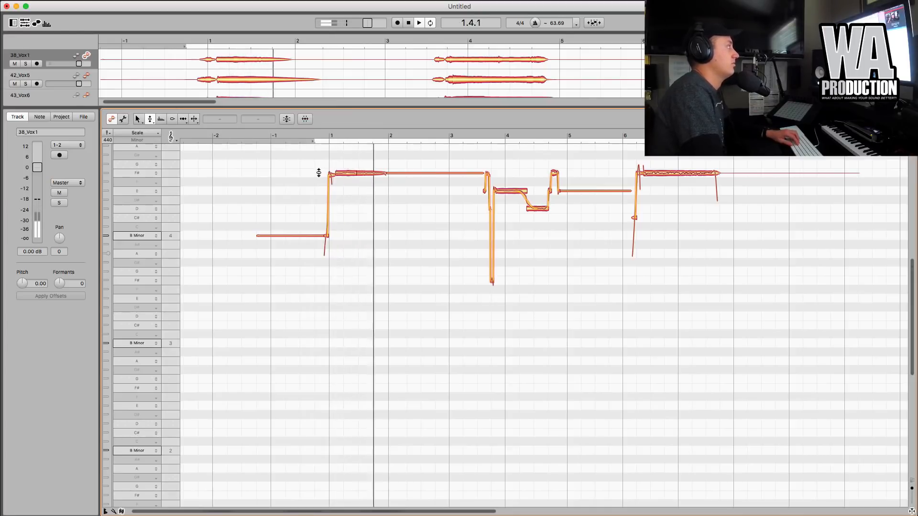
click(500, 157)
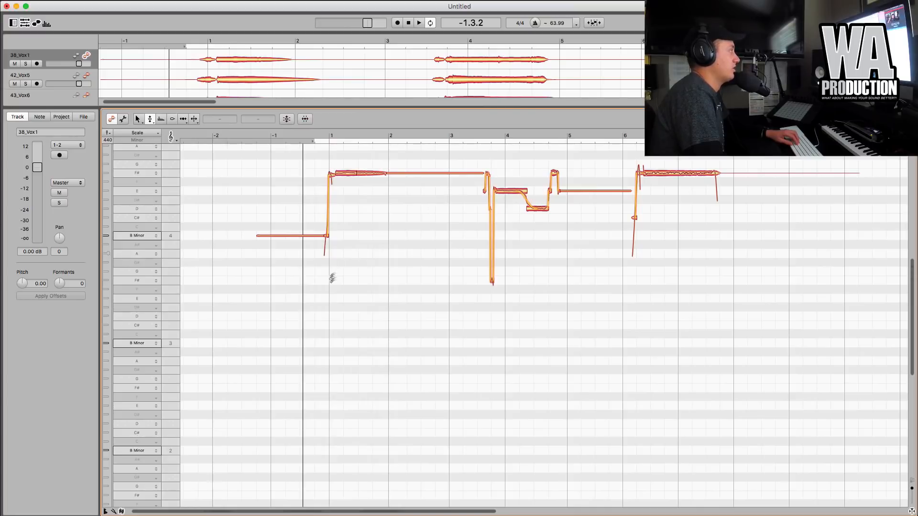
scroll(334, 249, up, 5)
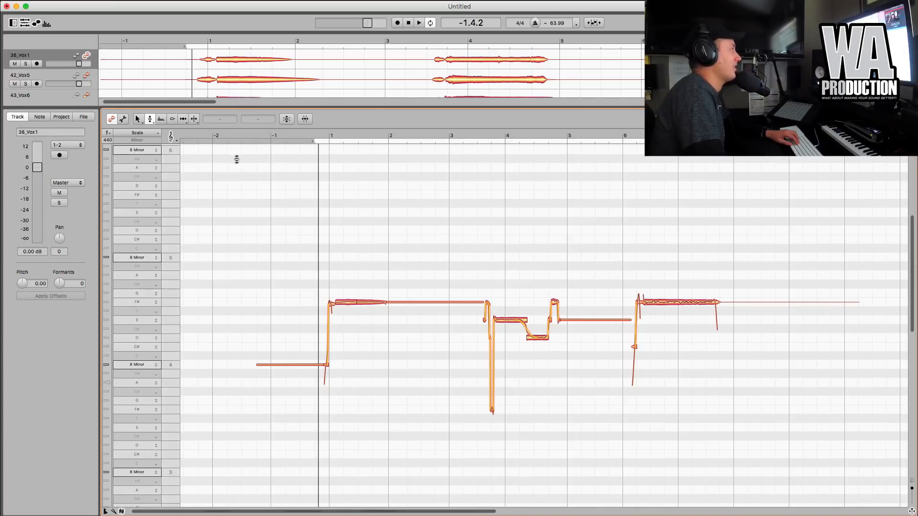
Use the Formant Tool to shift the formants of all notes in 38_Vox1 down to -1361 ct
drag(150, 120, 151, 136)
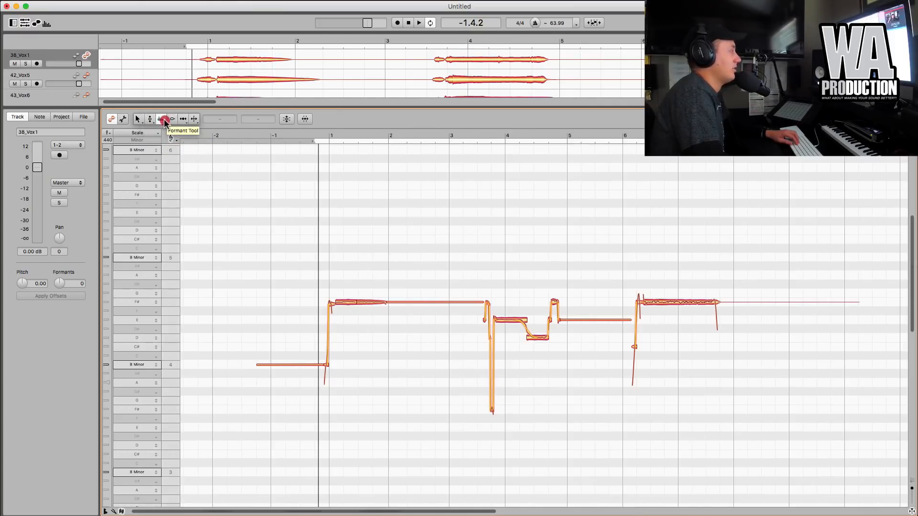
click(162, 120)
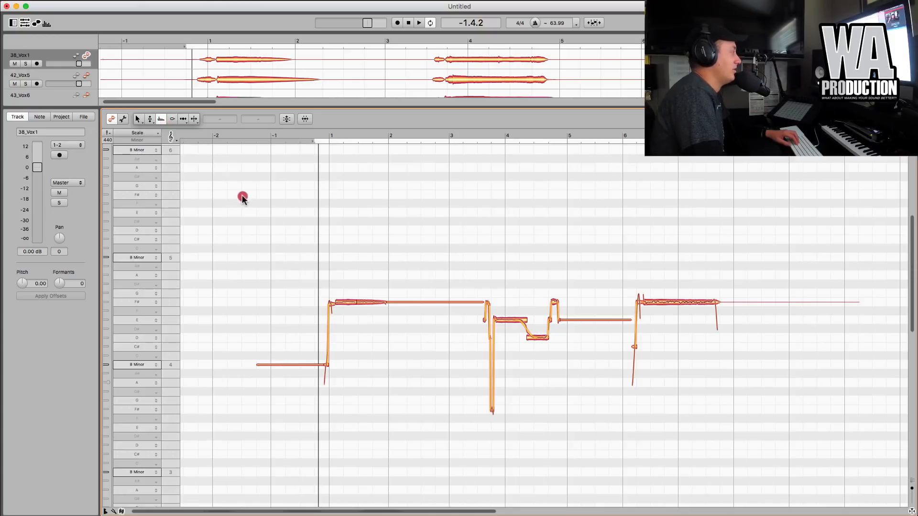
drag(150, 119, 150, 123)
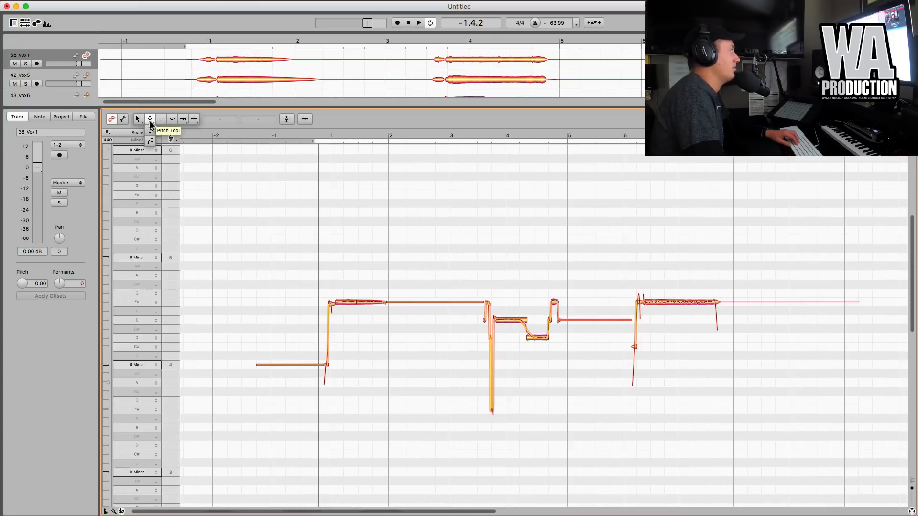
click(161, 122)
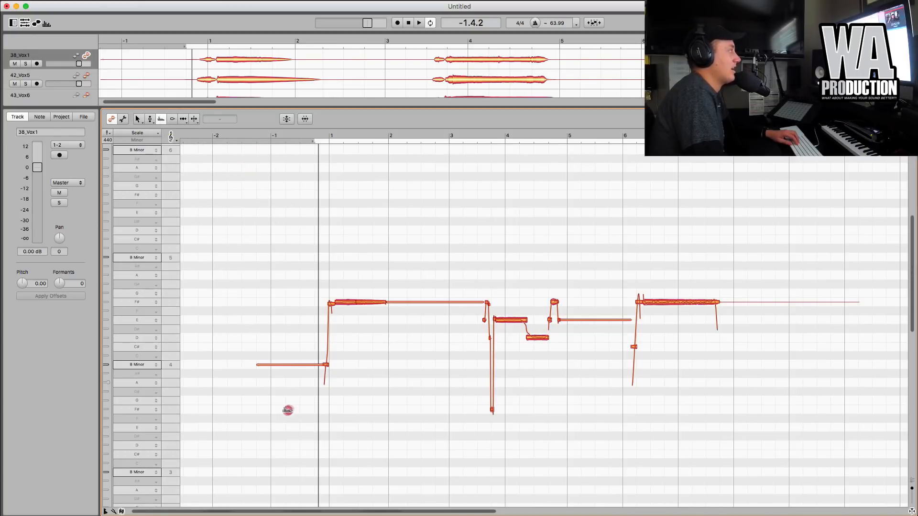
drag(293, 406, 755, 262)
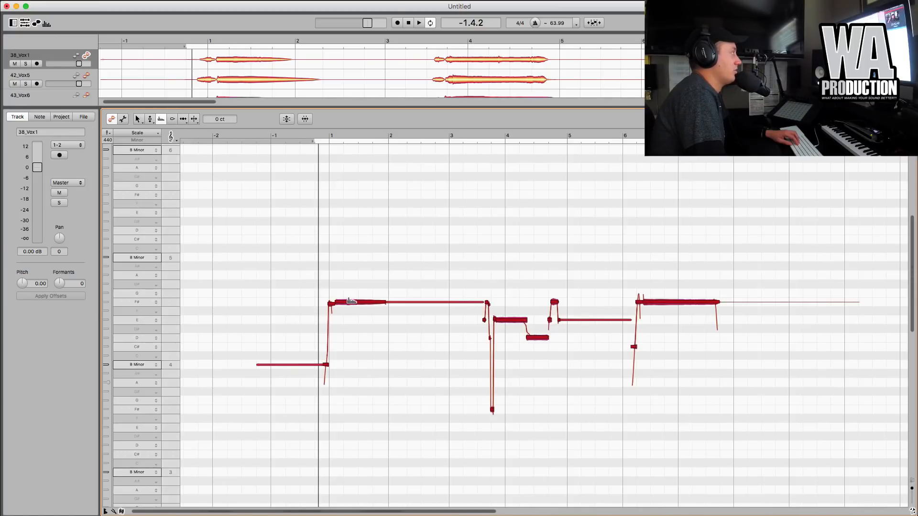
drag(352, 301, 359, 423)
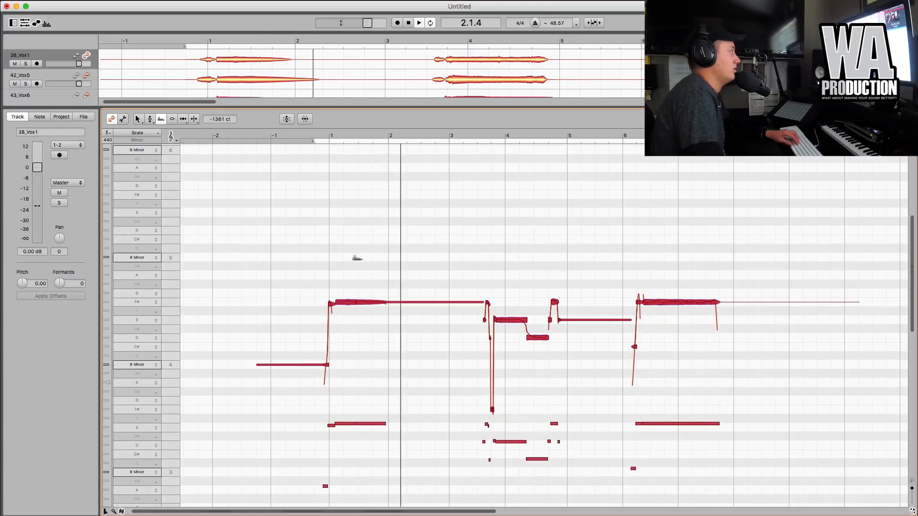
Audition the vocal, set the formant shift of all notes to -1030 ct, and listen to the result
click(354, 258)
click(322, 190)
drag(305, 492, 631, 317)
drag(337, 424, 345, 394)
scroll(359, 313, down, 1)
scroll(360, 313, right, 3)
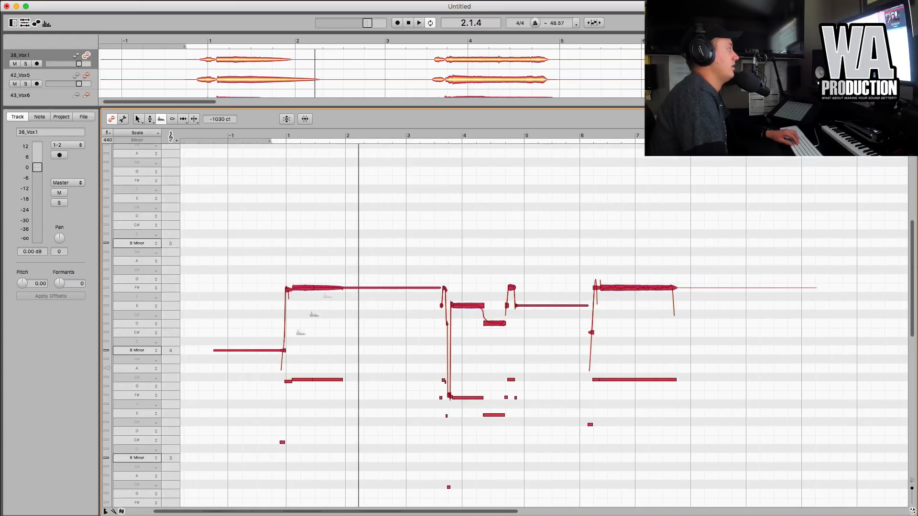
scroll(351, 290, left, 3)
click(286, 389)
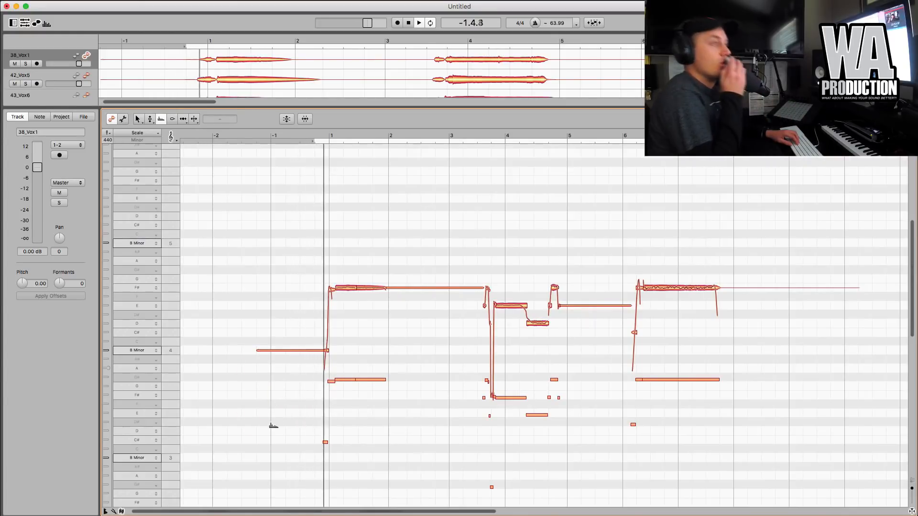
Raise the formant of only the first long F# note in bar 1 and play it back
scroll(273, 425, down, 4)
scroll(254, 359, up, 12)
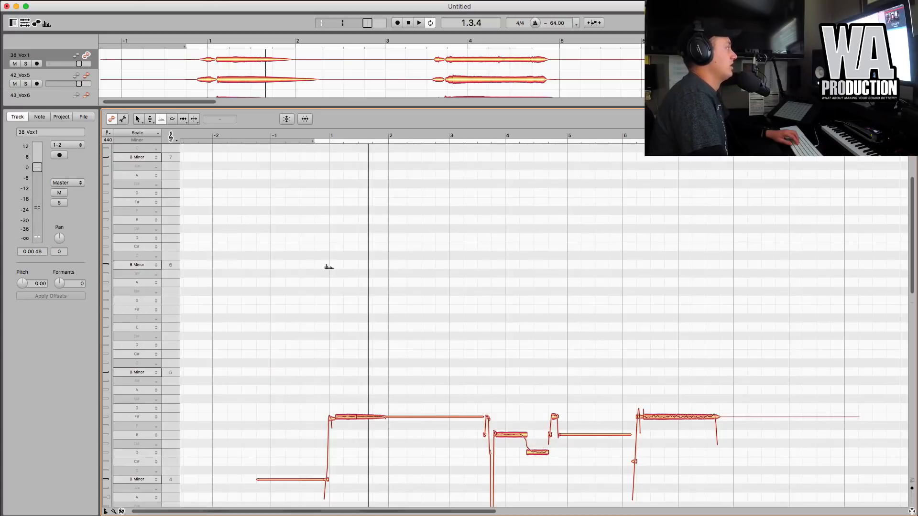
scroll(329, 266, down, 5)
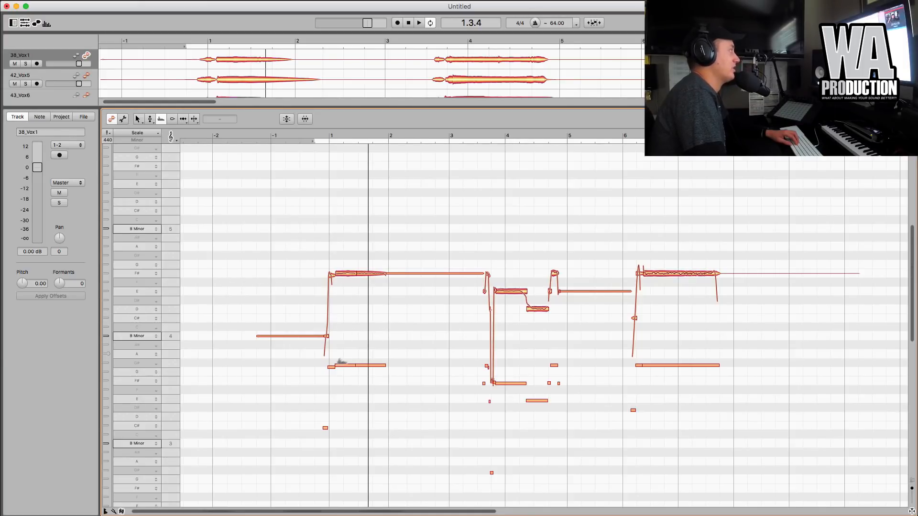
drag(351, 275, 344, 325)
click(322, 194)
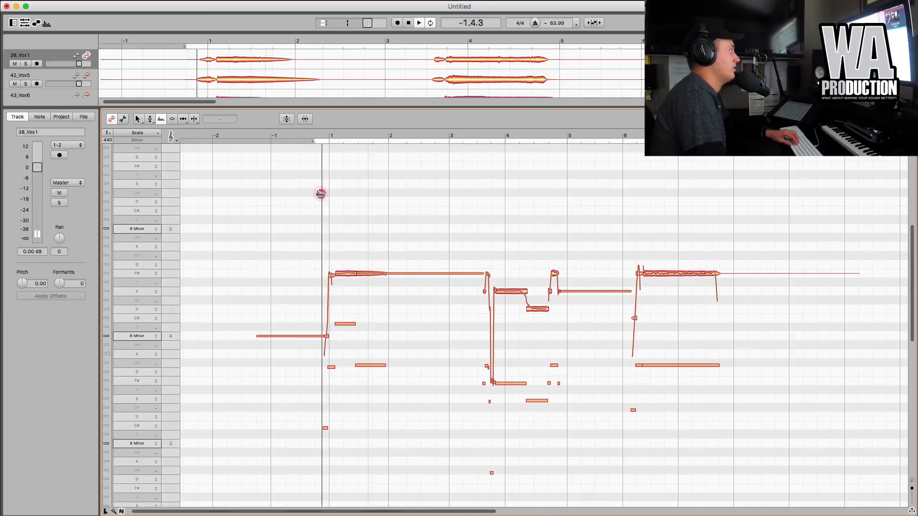
key(space)
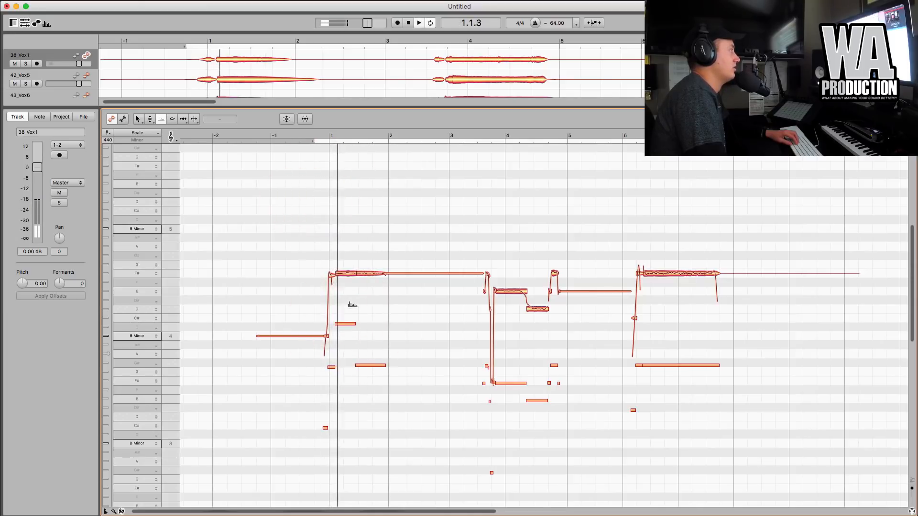
Split the second long F# note in bar 1 in half, moving the first half to E5 and the second to G5
click(367, 365)
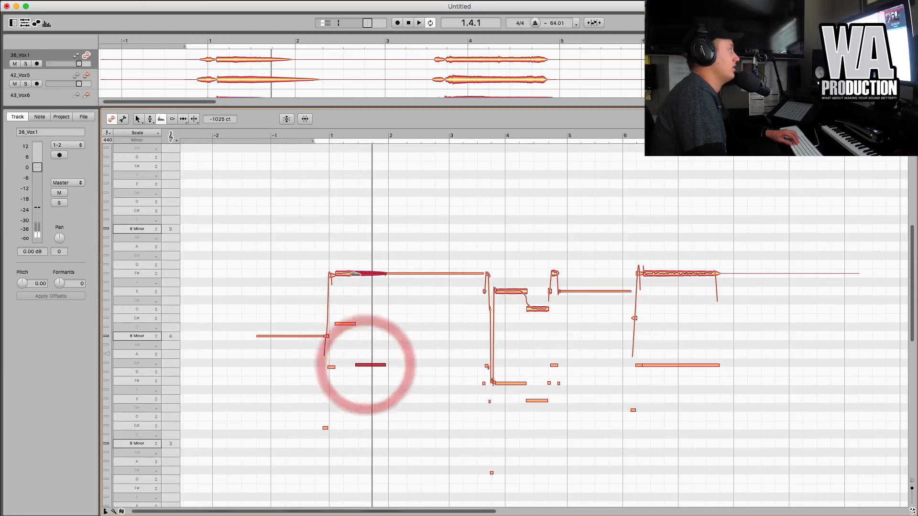
click(194, 119)
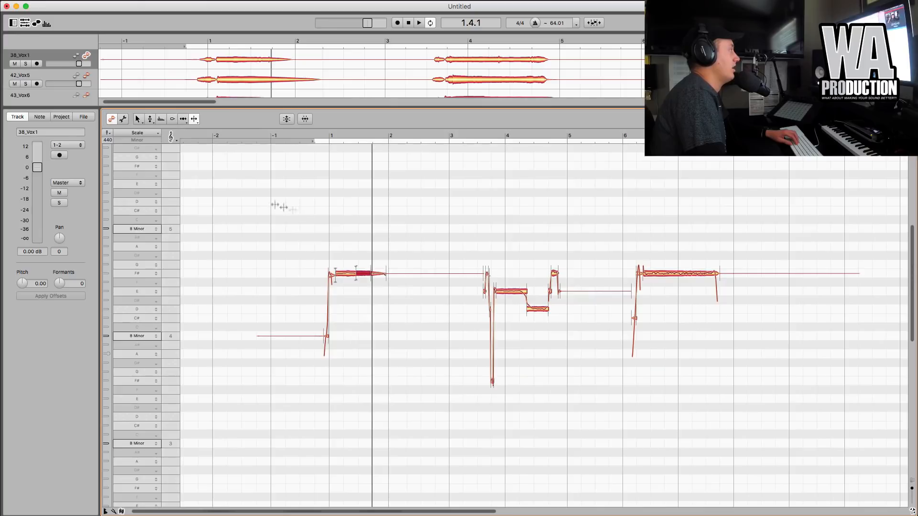
click(150, 119)
drag(379, 273, 379, 275)
drag(363, 275, 379, 264)
double_click(338, 224)
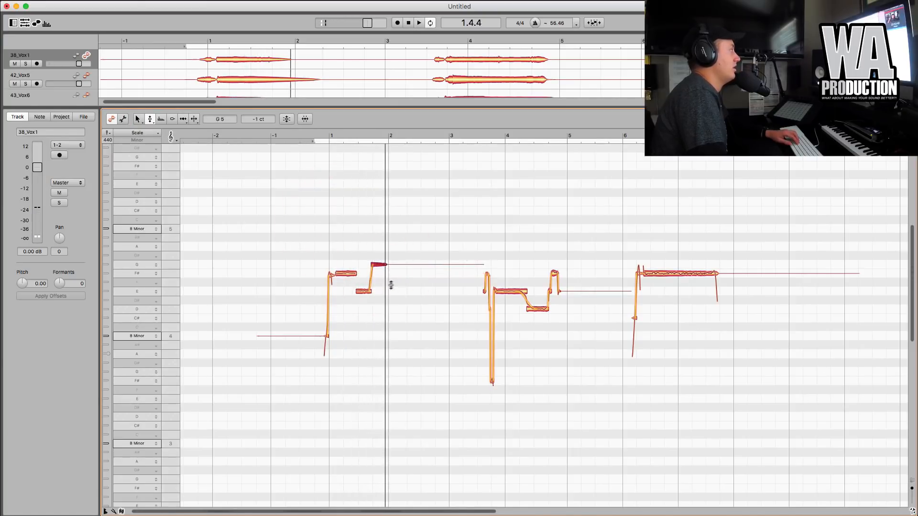
Separate the tail of the G5 note, lower it to F#, and play back the phrase
click(194, 119)
click(378, 264)
click(153, 120)
drag(376, 264, 377, 274)
double_click(325, 217)
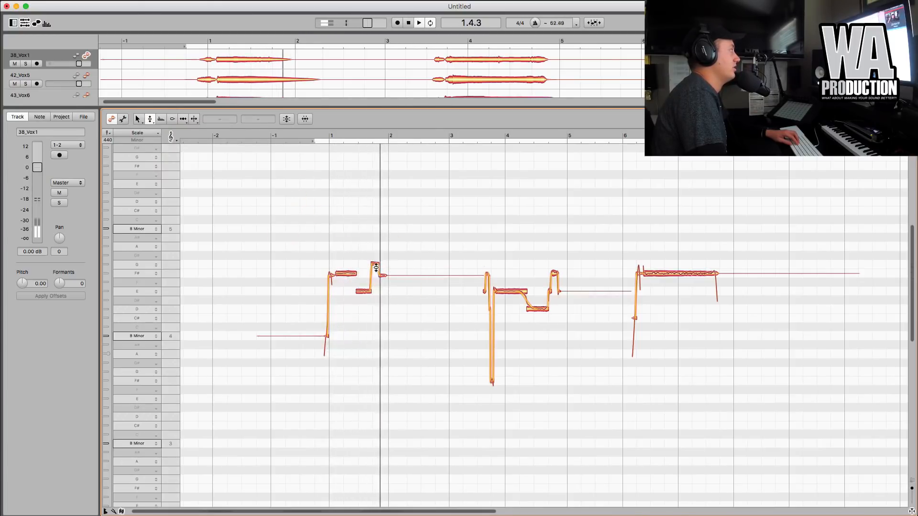
key(space)
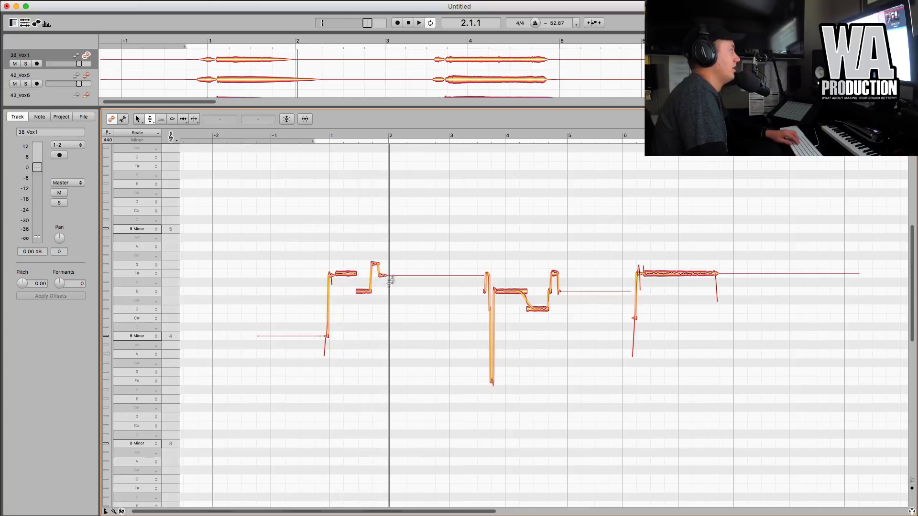
Zoom in on the edited bar 1 notes, examine the E5 note with the Pitch Tool, and play the phrase
click(148, 120)
mouse_move(147, 120)
mouse_down()
mouse_move(151, 128)
mouse_move(142, 119)
mouse_move(164, 118)
mouse_move(142, 119)
mouse_move(141, 137)
mouse_up()
drag(311, 255, 430, 352)
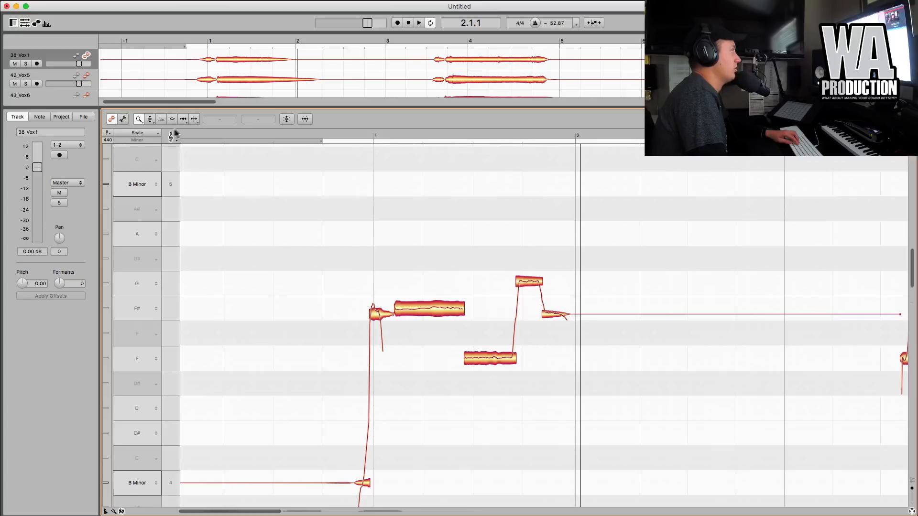
click(150, 121)
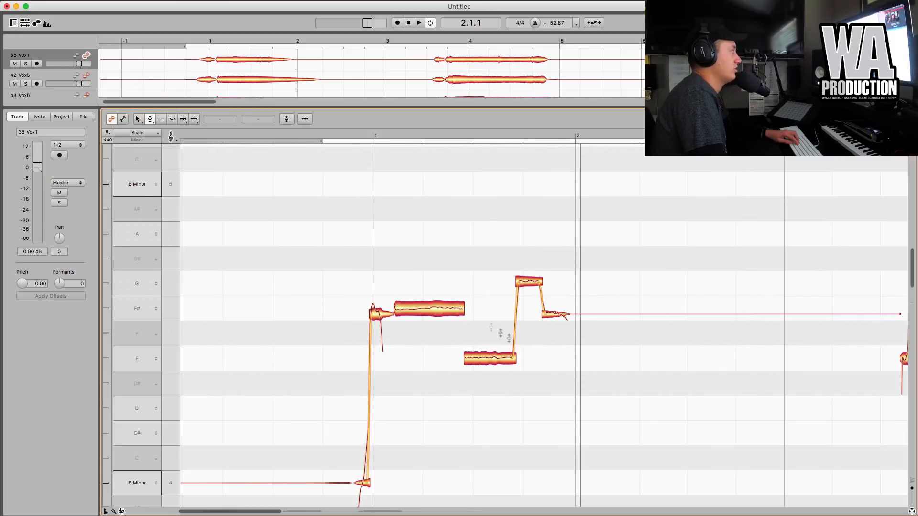
click(510, 357)
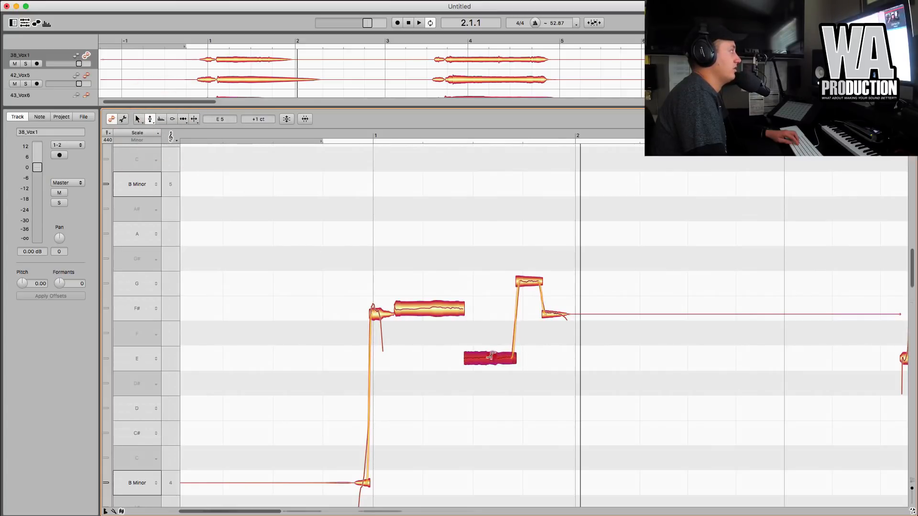
drag(447, 360, 436, 343)
double_click(438, 238)
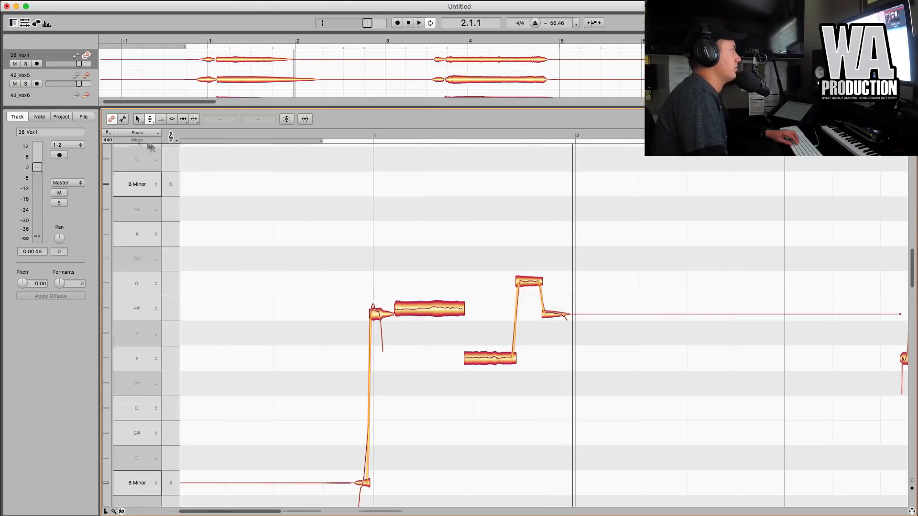
Raise the amplitude of the short final F# note in bar 1 to +4.20 dB and play it back
click(172, 120)
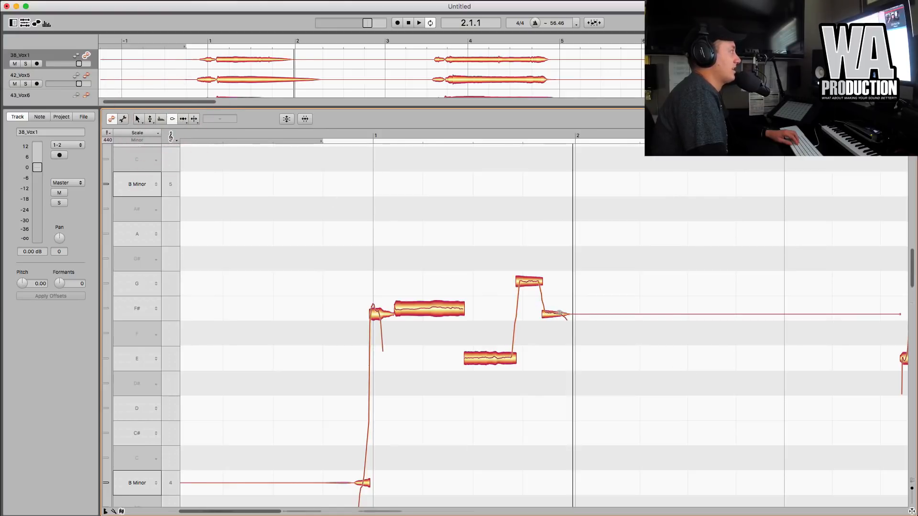
drag(556, 314, 554, 308)
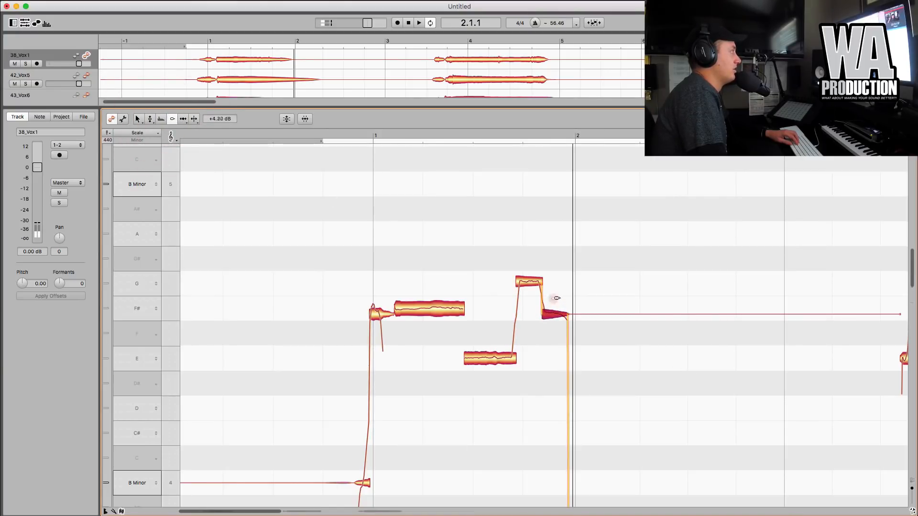
click(457, 229)
key(space)
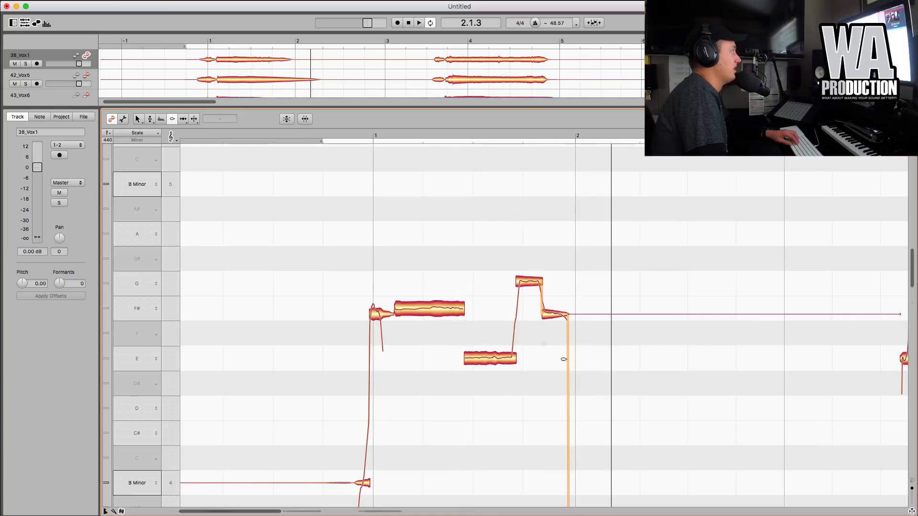
Reduce the pitch drift of the short final F# note to -93.5%, adjust the preceding G note, and audition the phrase
click(555, 314)
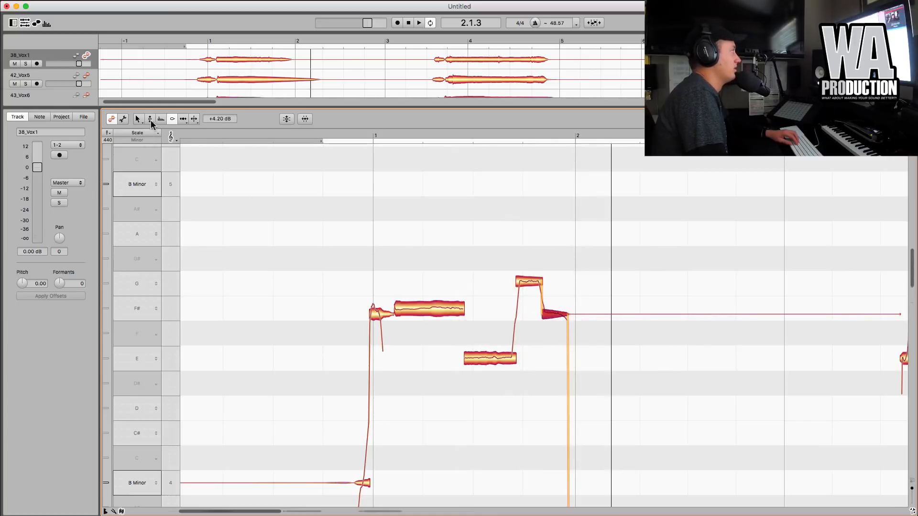
click(150, 119)
drag(561, 315, 571, 380)
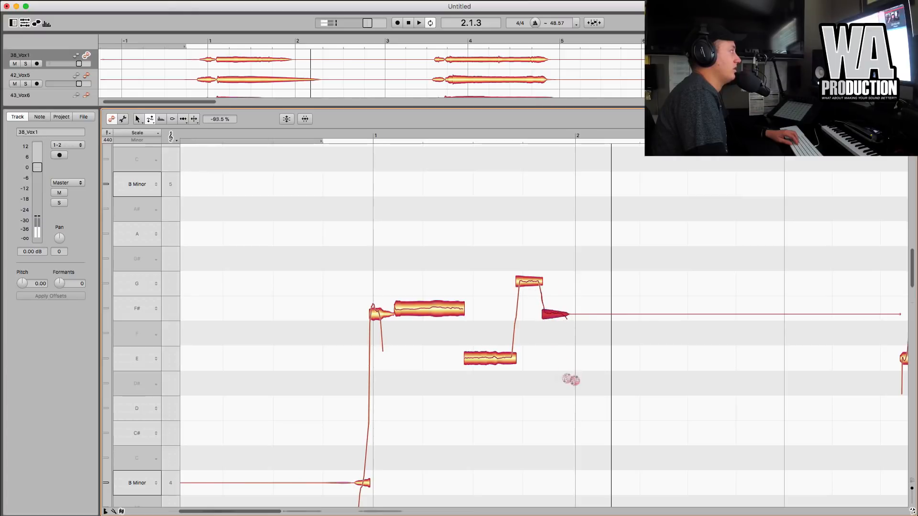
drag(634, 354, 527, 315)
drag(538, 262, 533, 389)
click(534, 222)
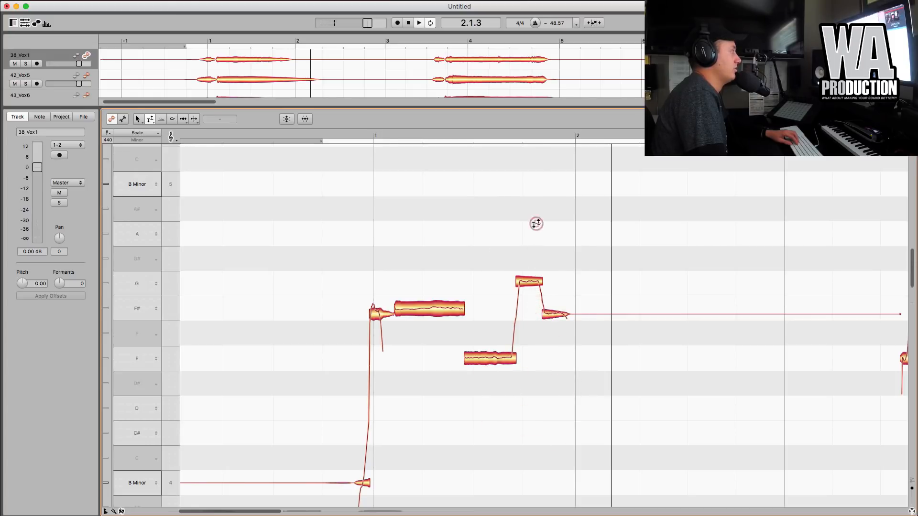
click(436, 215)
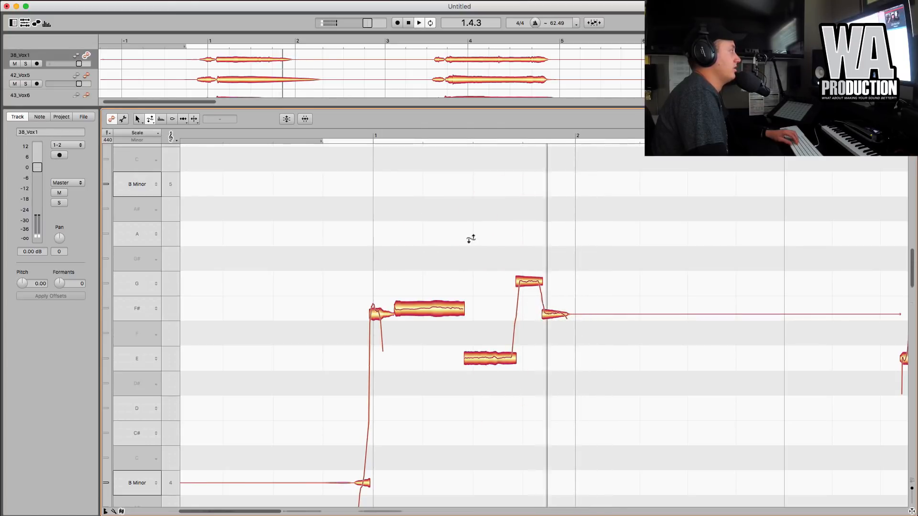
Split off the tail end of the short final F# note before bar 2, delete it, and play back the phrase
click(194, 120)
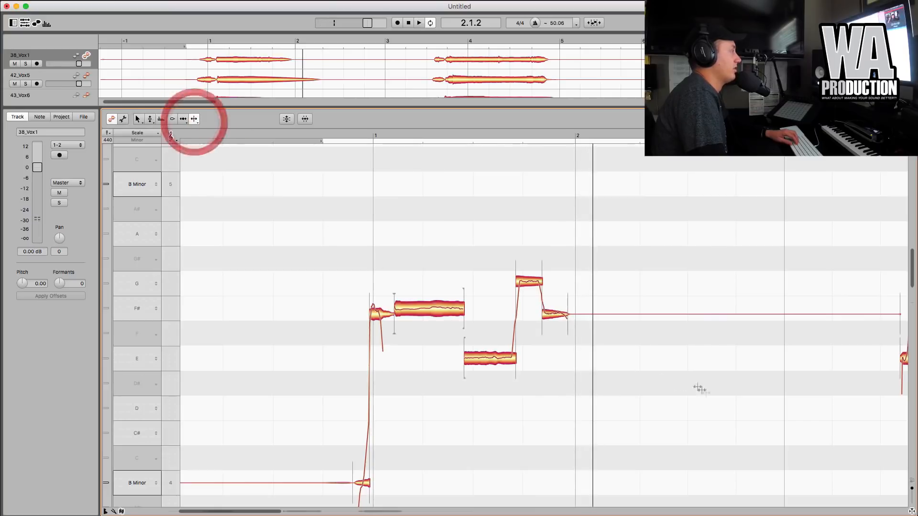
click(562, 314)
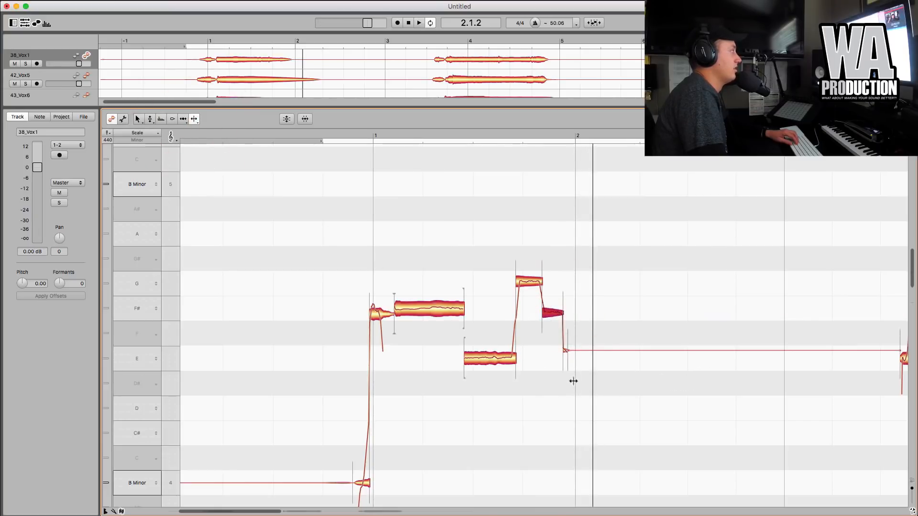
click(557, 342)
key(Delete)
double_click(524, 211)
double_click(354, 189)
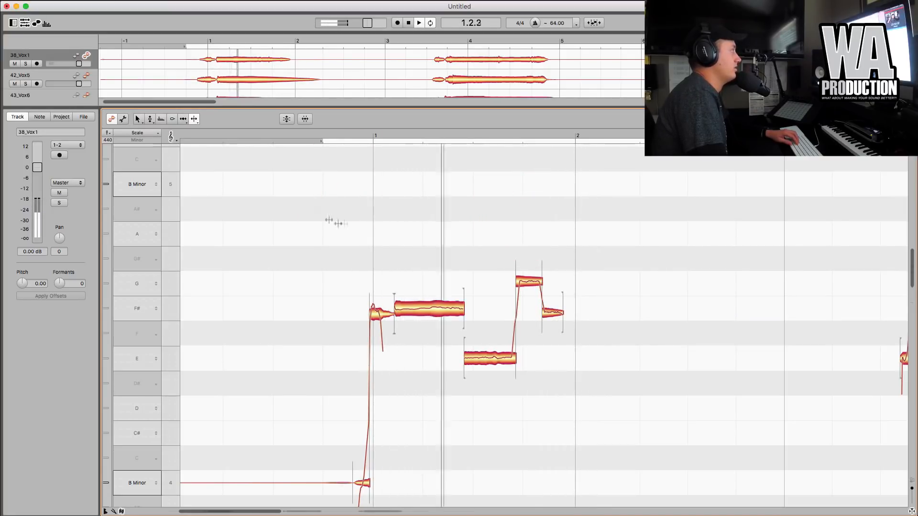
Split the first long F# note in bar 1 into three separate notes
double_click(417, 311)
double_click(442, 312)
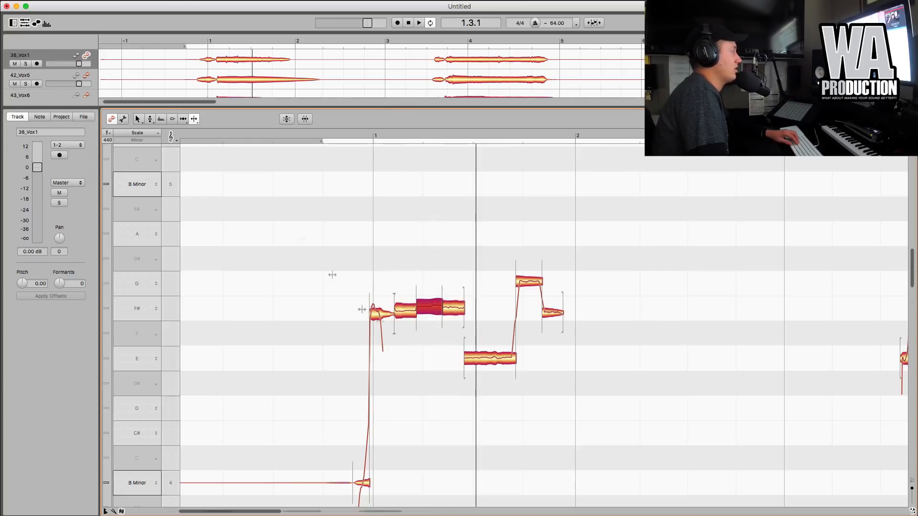
Split the middle F# note of the divided group in bar 1, move its halves to G and E, and audition the phrase
double_click(430, 306)
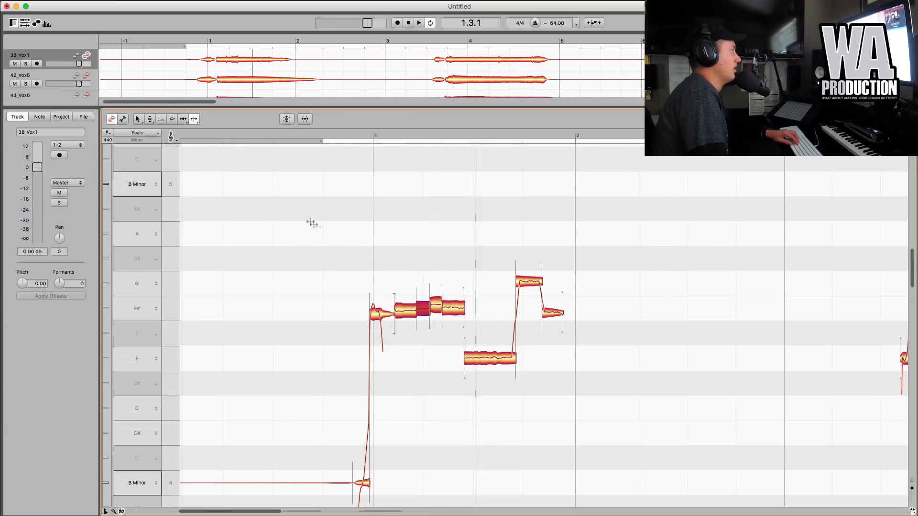
click(149, 120)
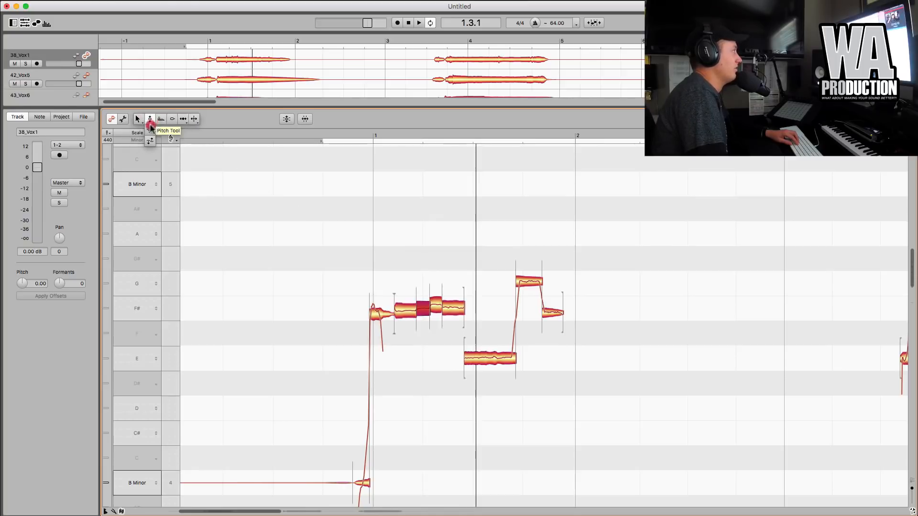
click(225, 174)
drag(423, 310, 427, 290)
drag(432, 353, 432, 357)
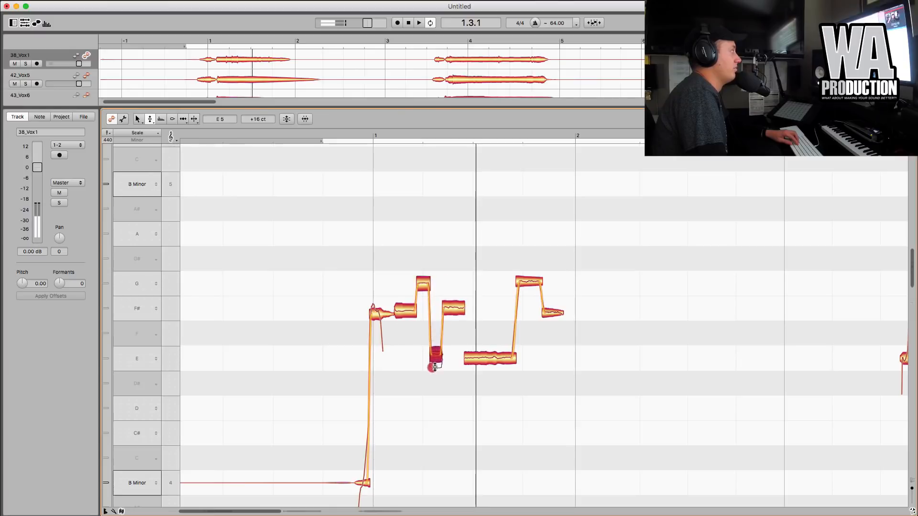
double_click(383, 208)
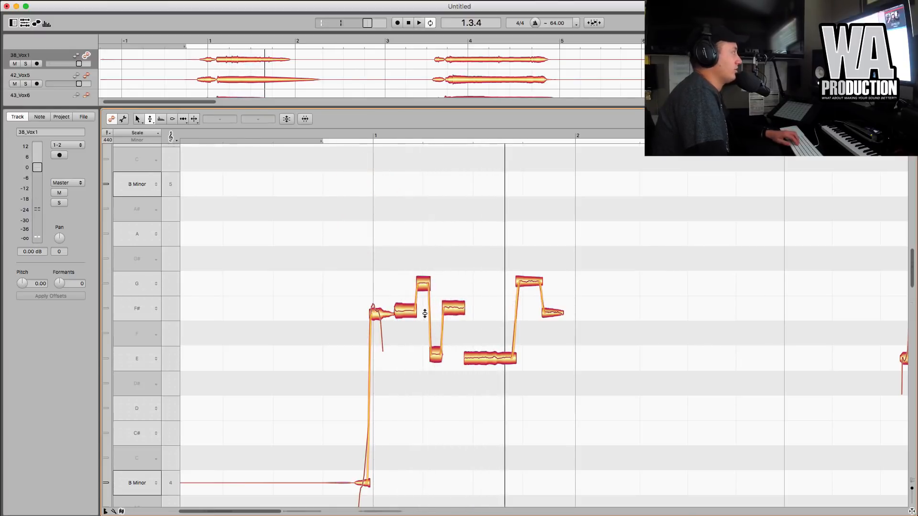
Split the long E note in bar 1 into four short notes
click(187, 119)
click(194, 121)
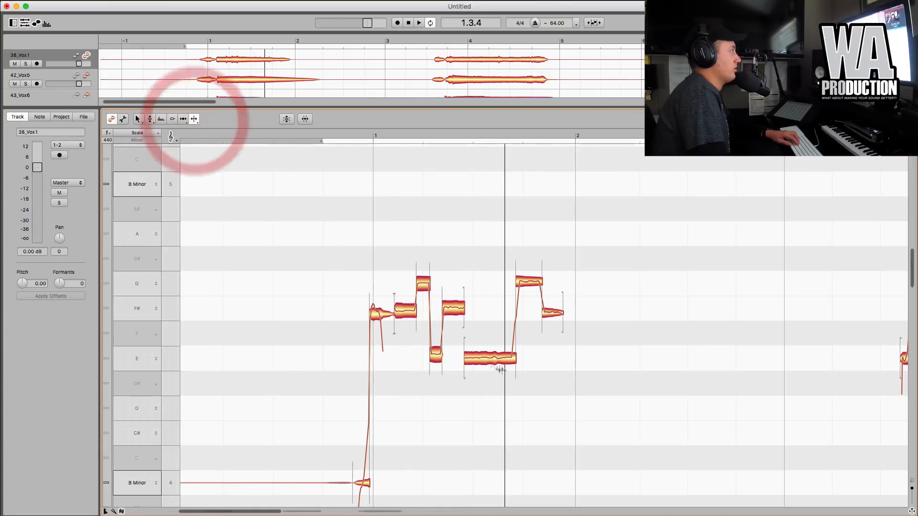
double_click(476, 359)
double_click(489, 360)
double_click(501, 362)
Copy the first short E note from bar 1 and paste it into the empty space in bar 2
click(469, 361)
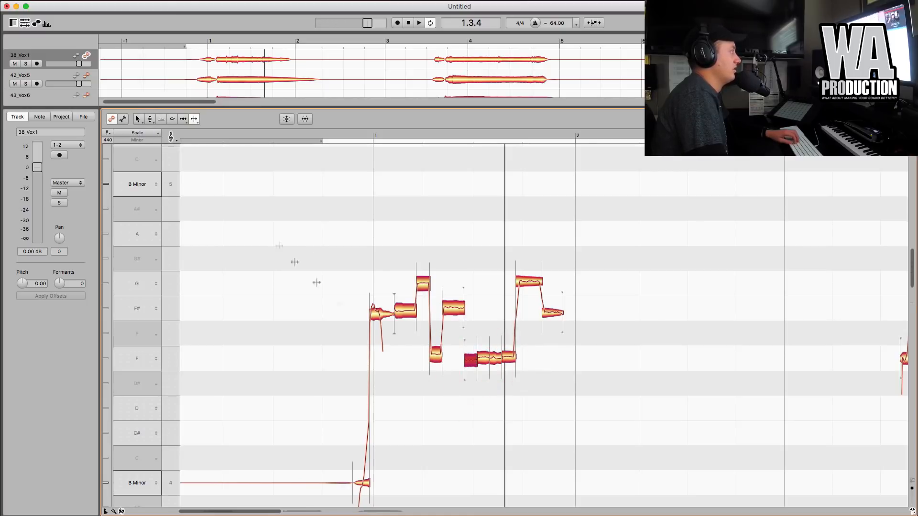
key(super+c)
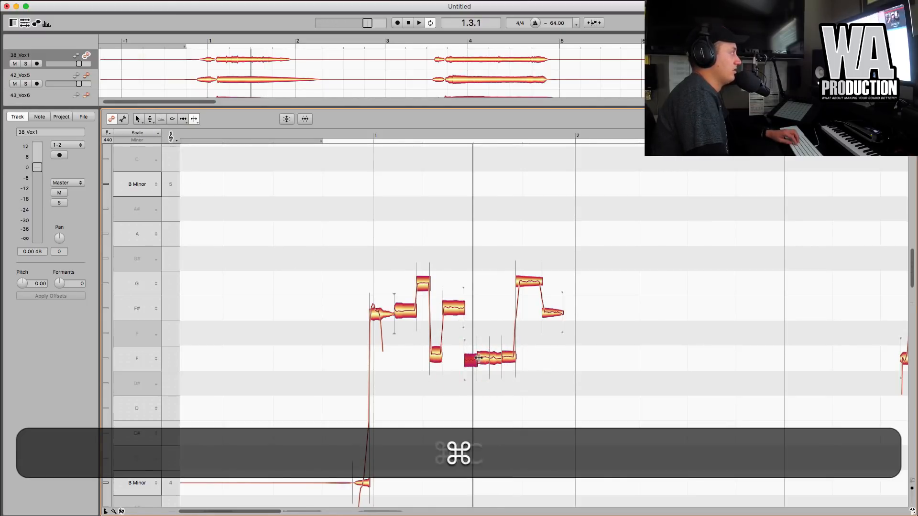
scroll(575, 262, right, 5)
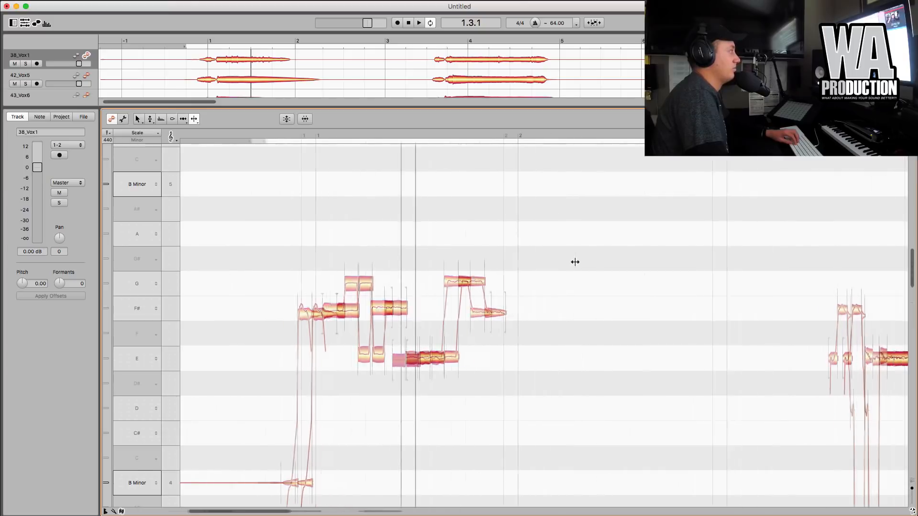
click(476, 229)
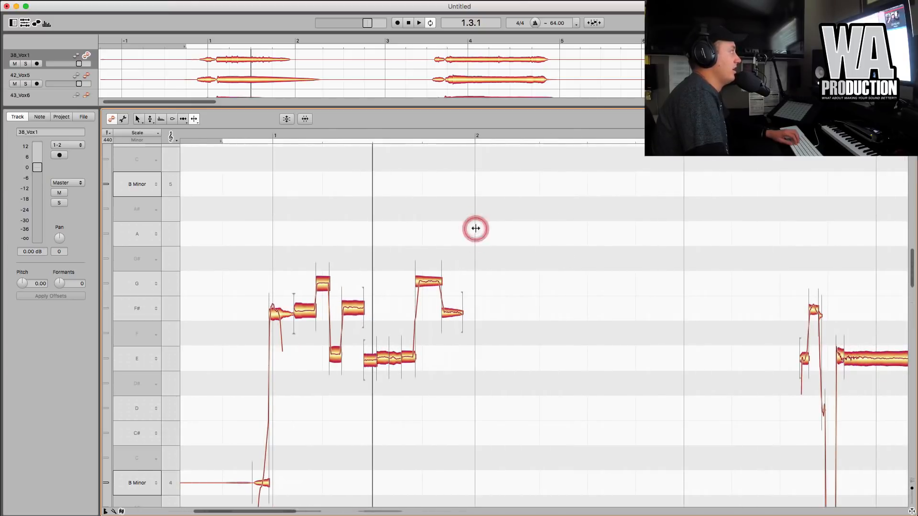
click(476, 210)
click(477, 199)
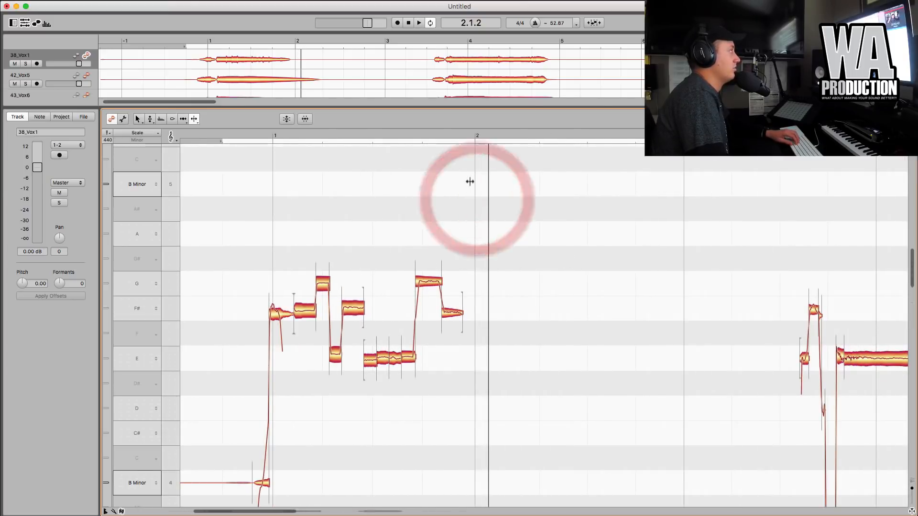
click(292, 62)
click(479, 160)
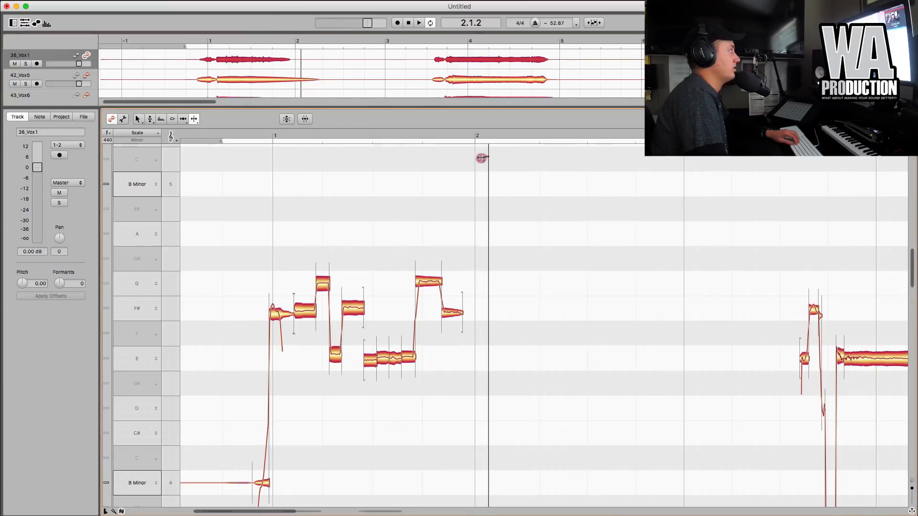
click(472, 160)
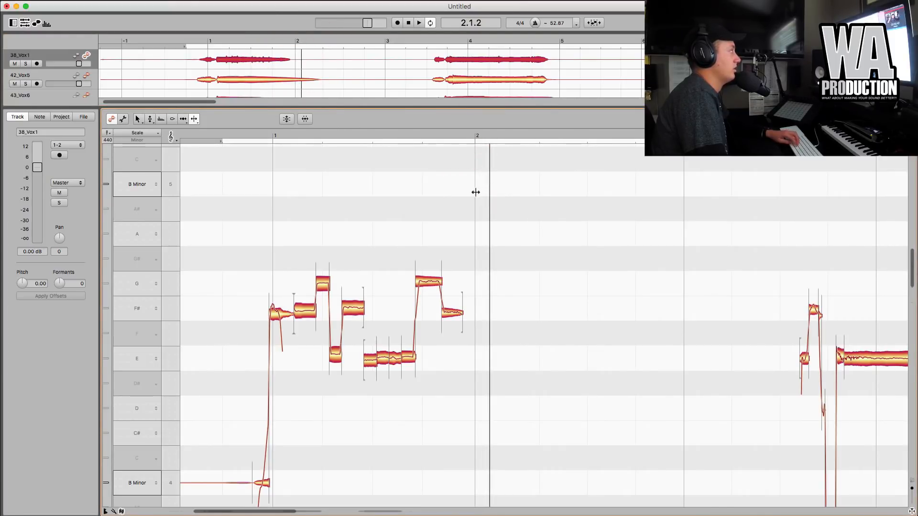
key(super+v)
alt+click(534, 360)
Paste a second copy of the note in bar 2 and move it up to F# just after the E note
click(137, 119)
key(super+v)
drag(585, 360, 548, 310)
key(alt+super+c)
key(alt+super+v)
key(super+v)
Paste a third copy of the note in bar 2, raise it to G, and lengthen it after the F# note
click(567, 311)
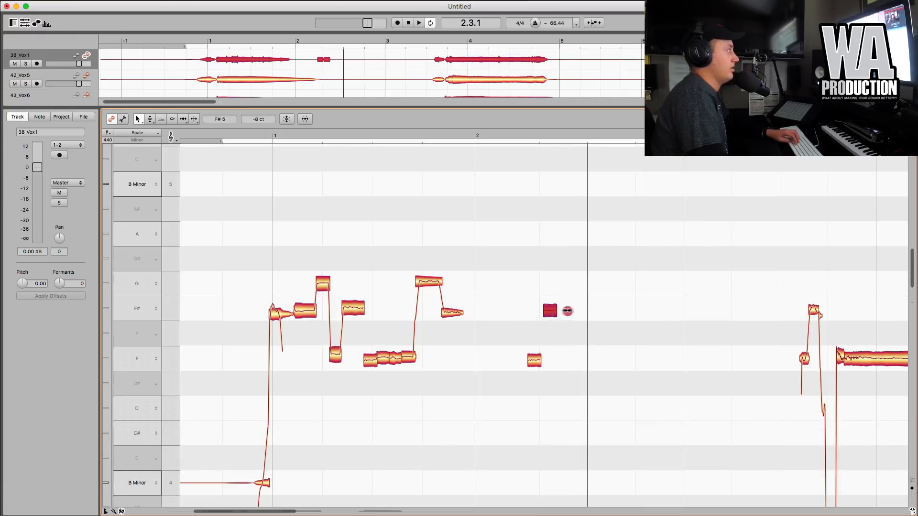
key(super+v)
click(577, 304)
key(super+v)
drag(598, 312, 571, 282)
alt+click(532, 226)
alt+click(537, 260)
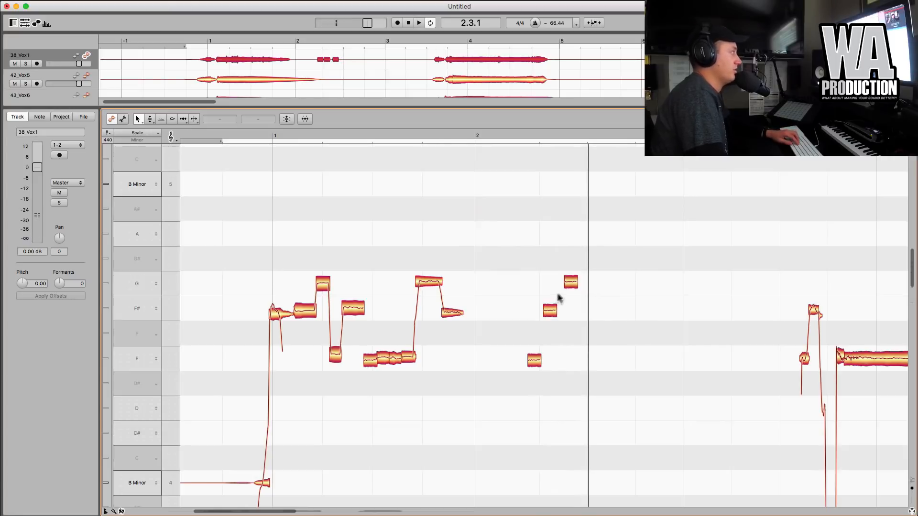
drag(550, 311, 580, 286)
Paste a fourth copy of the note in bar 2 and move it up to A above the long G note
key(super+c)
key(super+v)
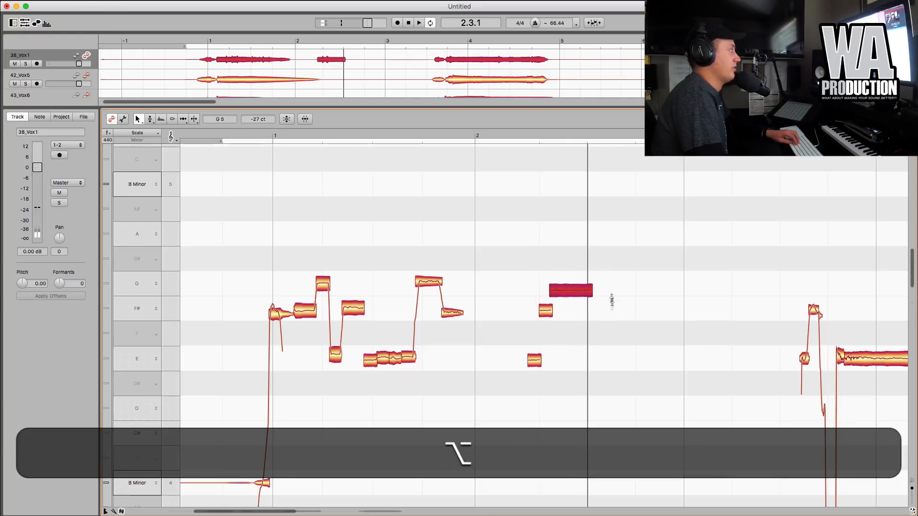
click(598, 268)
click(635, 234)
key(super+v)
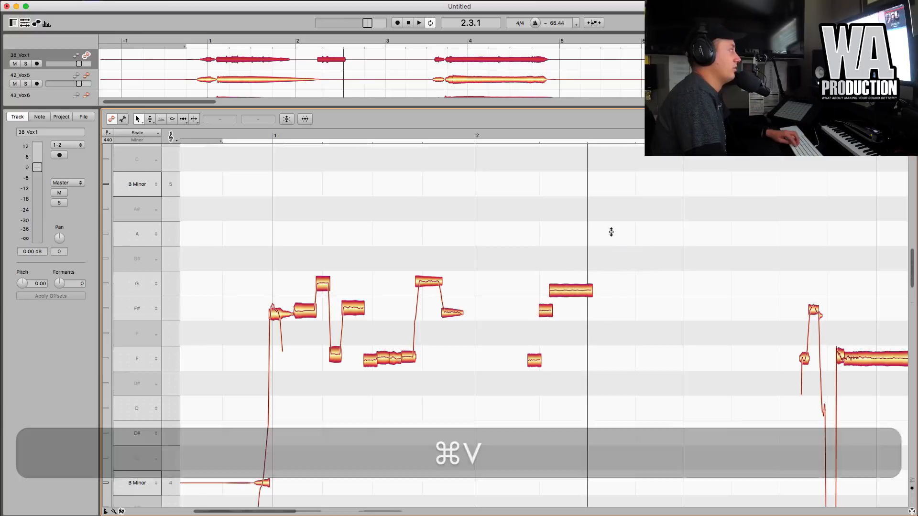
drag(616, 282, 581, 232)
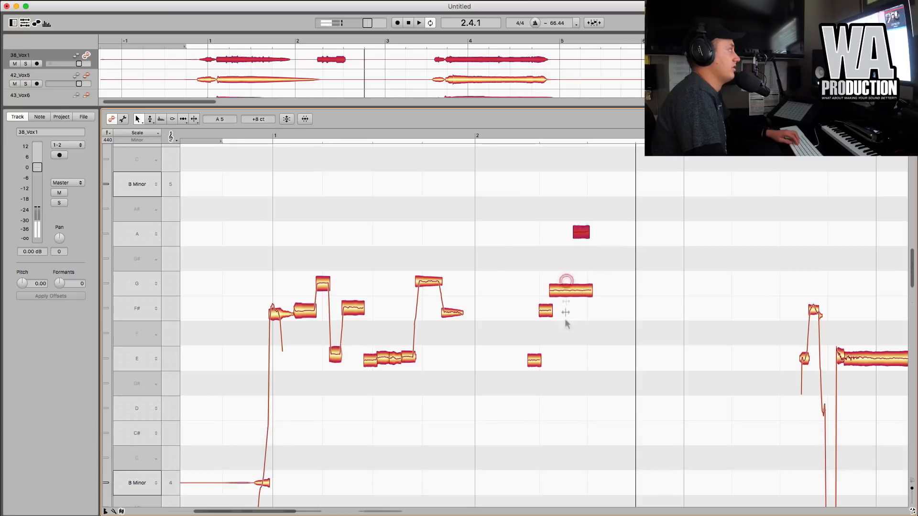
Correct the pitch of the four new bar 2 notes with pitch center 100%, pitch drift 84%, and Snap to B Minor enabled
click(564, 293)
drag(534, 374, 571, 211)
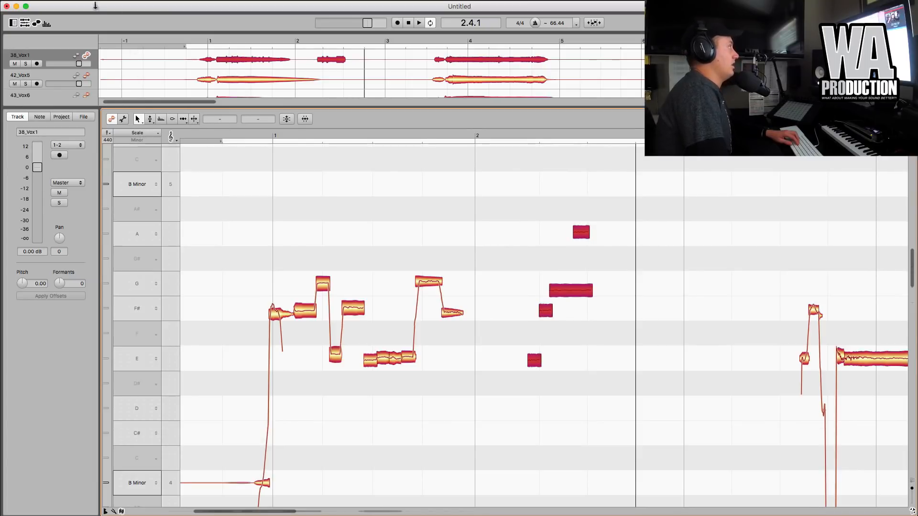
click(94, 1)
mouse_move(125, 76)
mouse_move(125, 92)
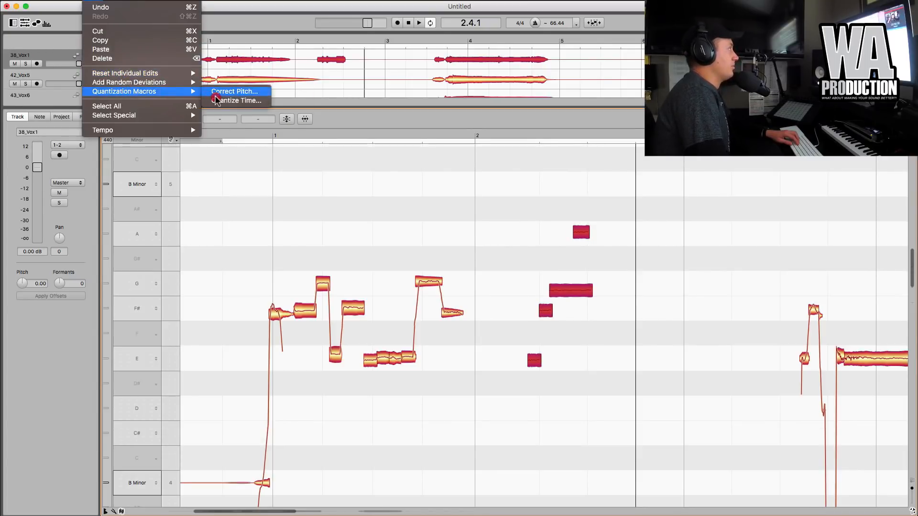
click(220, 92)
drag(454, 259, 559, 264)
click(383, 284)
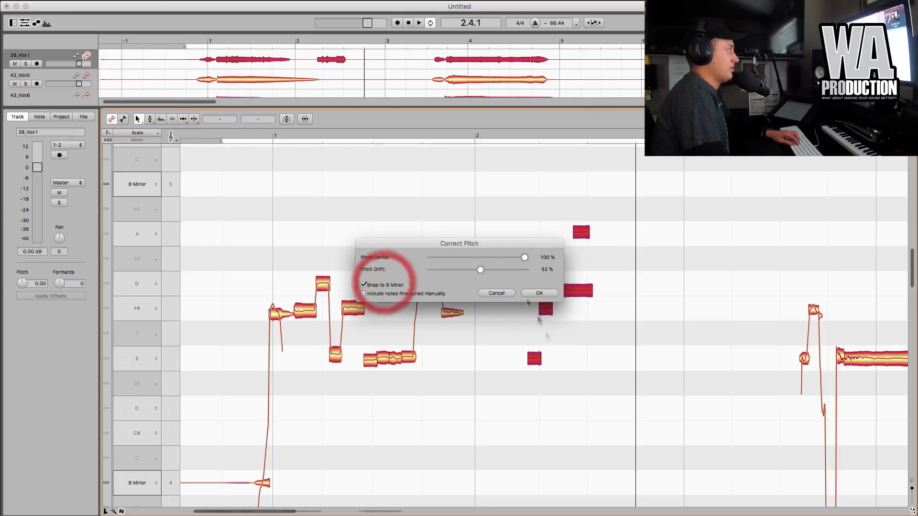
drag(481, 272, 509, 270)
click(537, 293)
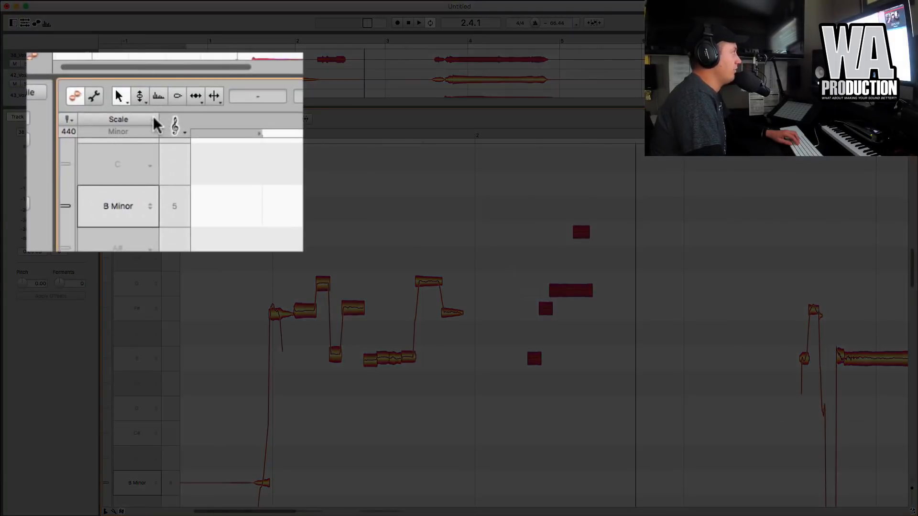
Make the selected notes reflect scale changes and switch the scale to B Major
click(153, 122)
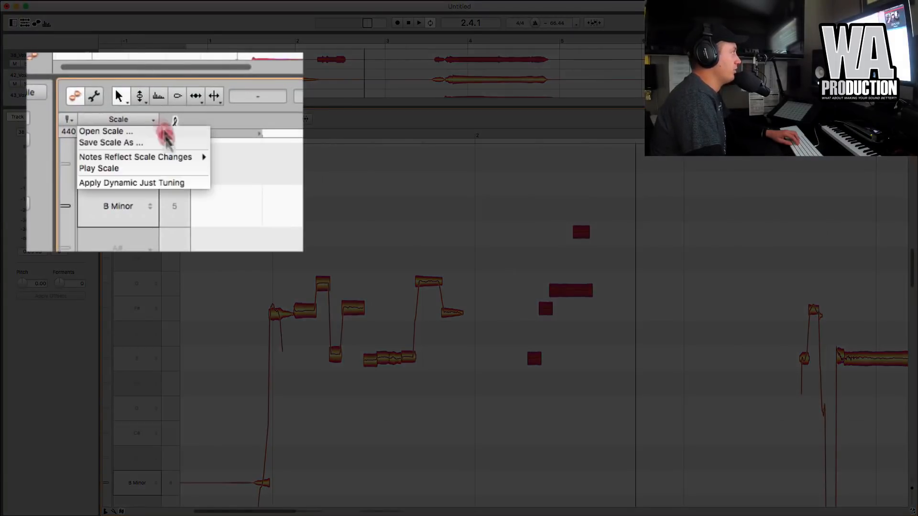
mouse_move(147, 157)
click(150, 122)
click(152, 124)
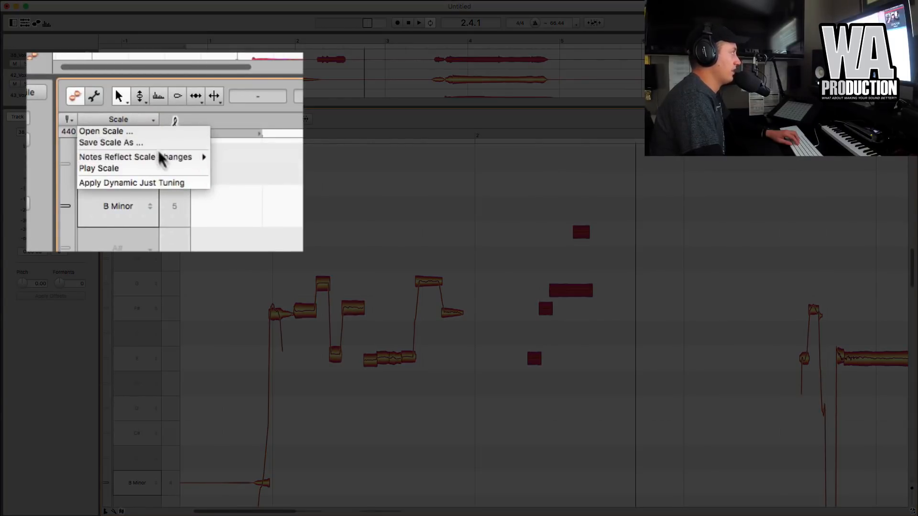
mouse_move(161, 158)
click(262, 182)
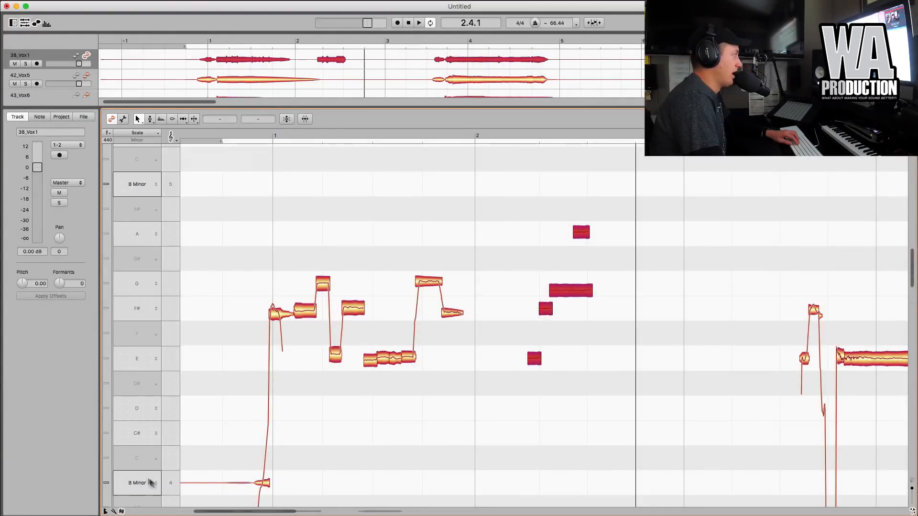
click(151, 483)
click(149, 494)
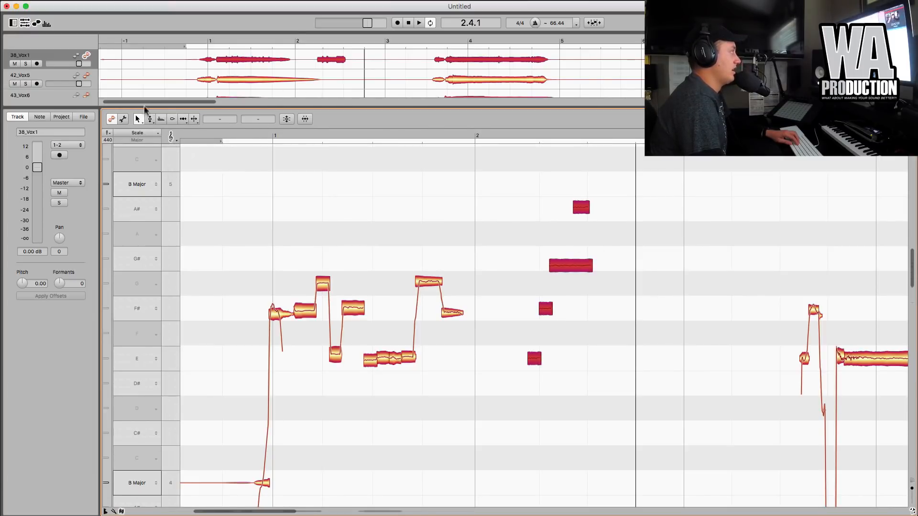
Try to change the cents offset of the long G# and short F# notes in bar 2, and undo it
click(150, 120)
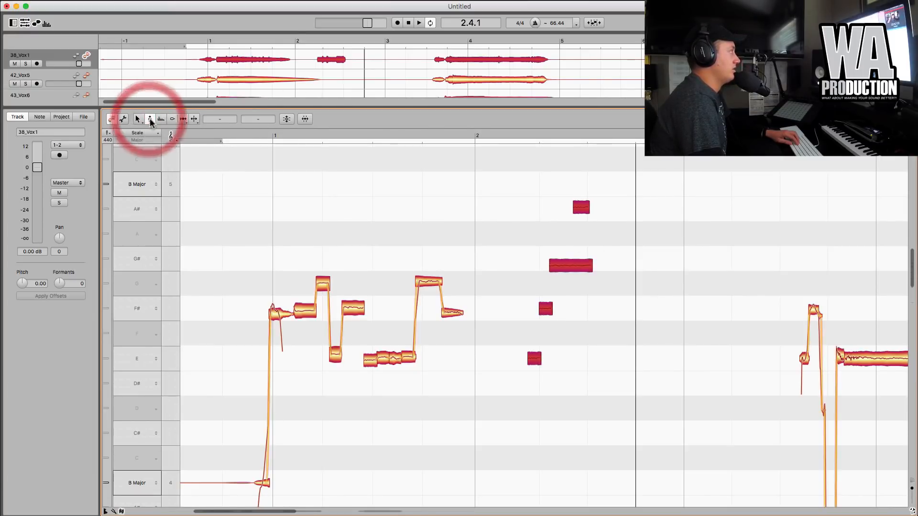
click(569, 266)
shift+click(545, 308)
drag(262, 122, 263, 105)
key(super+z)
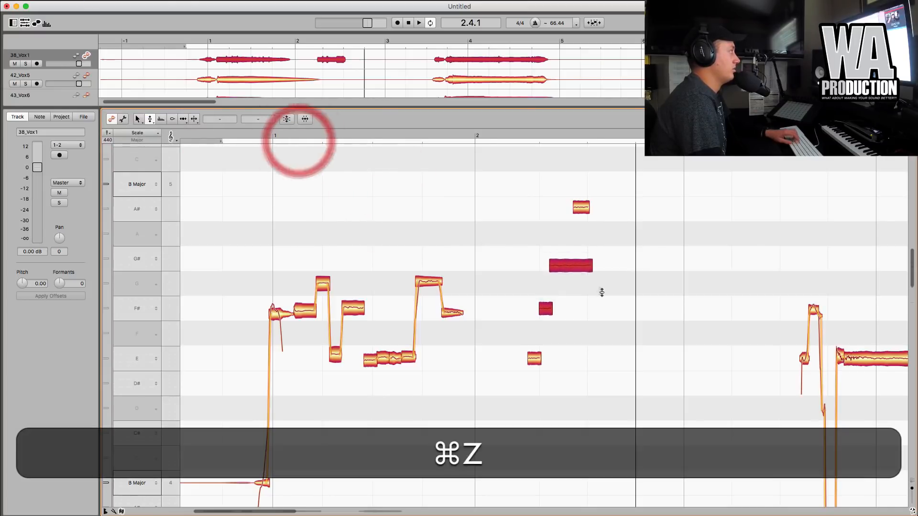
Set the cents offset of the long G# note in bar 2 to 0
drag(602, 292, 565, 262)
double_click(252, 119)
text(0)
key(Return)
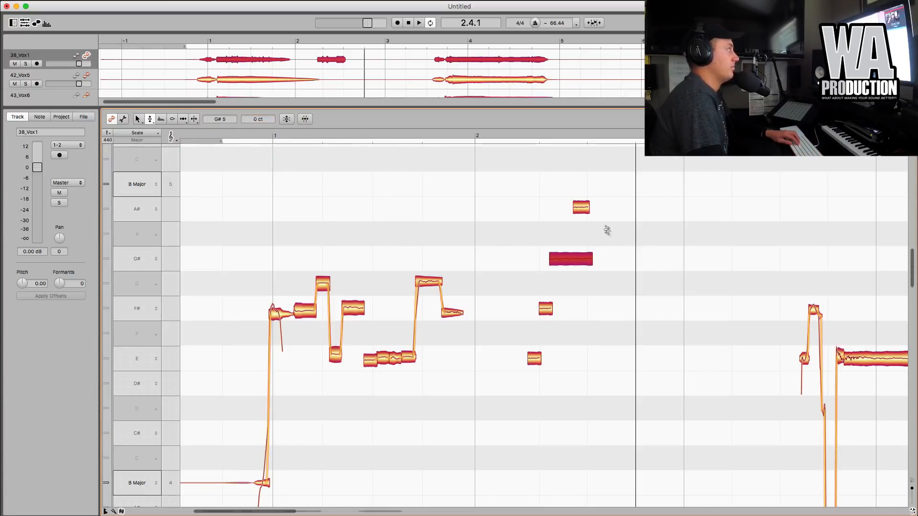
Apply full pitch center correction to all four bar 2 notes and play them back
drag(521, 387, 621, 176)
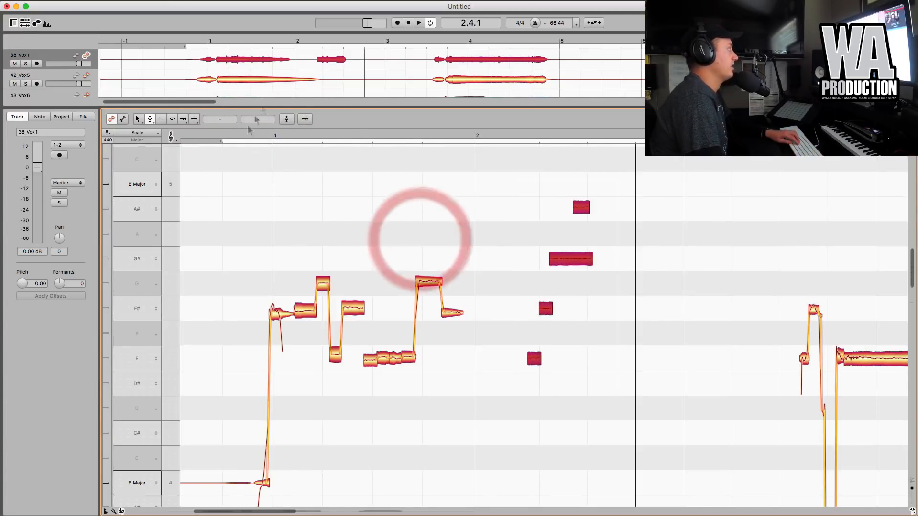
click(98, 1)
mouse_move(144, 92)
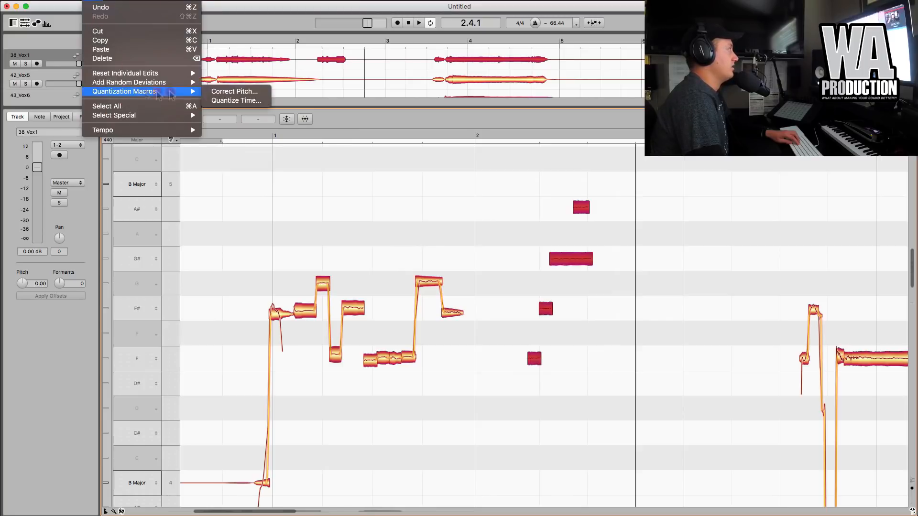
click(223, 96)
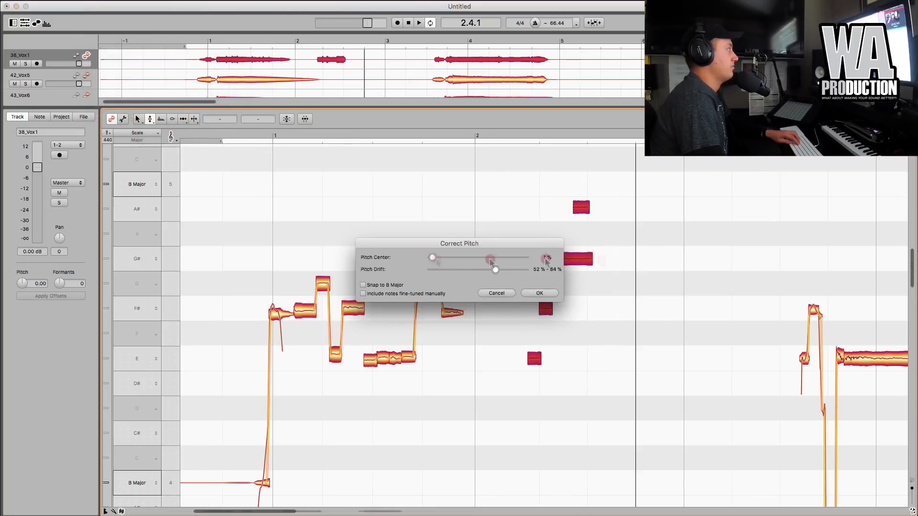
click(539, 293)
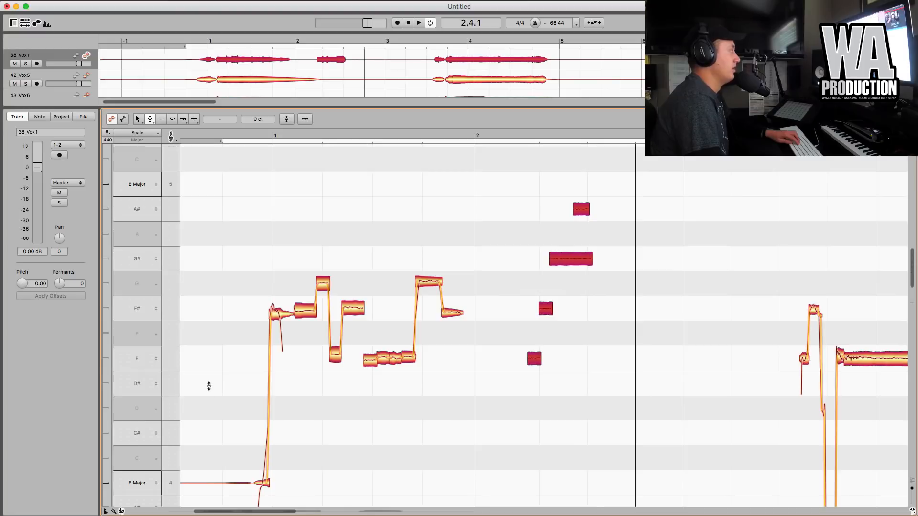
click(505, 190)
double_click(504, 189)
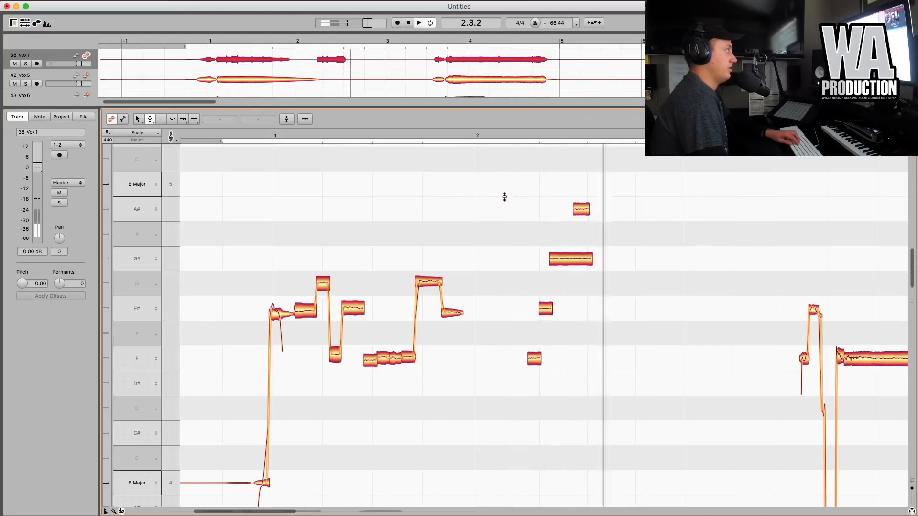
Select the four bar 2 notes and switch the scale back to B Minor
drag(526, 433, 584, 197)
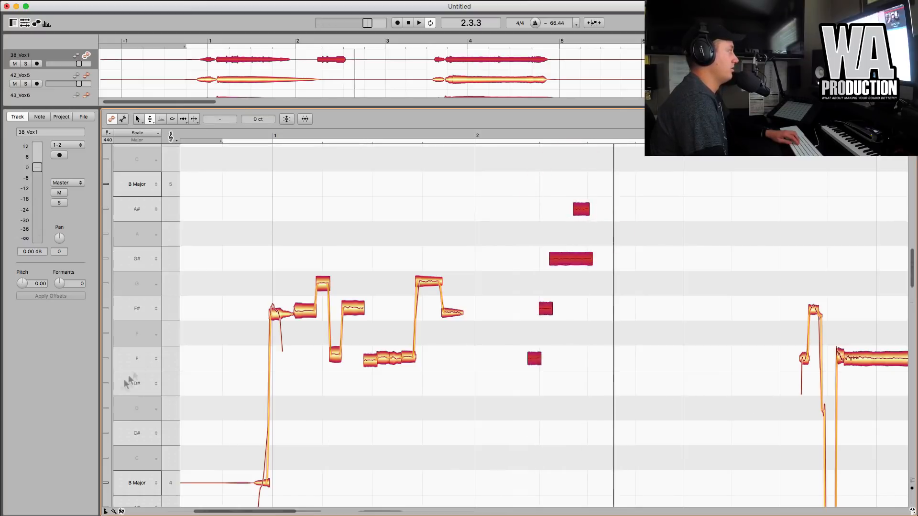
click(149, 484)
click(144, 493)
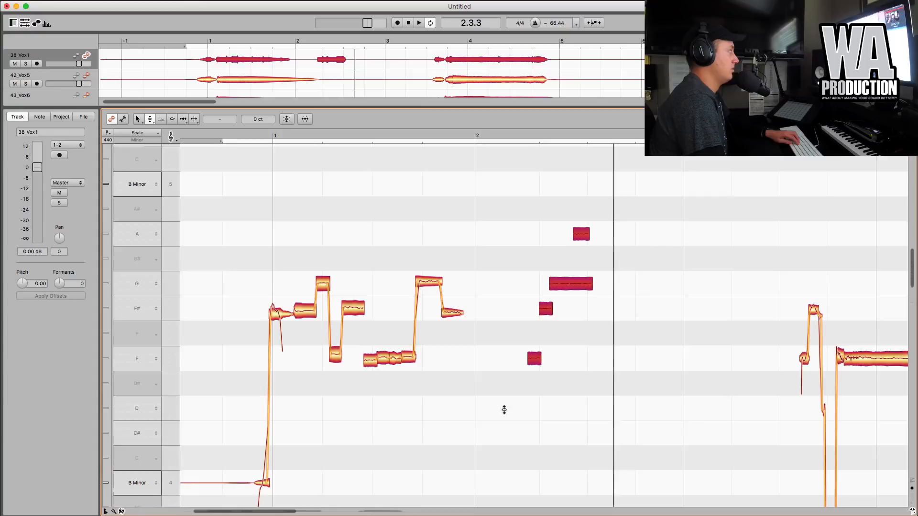
Play back the four bar 2 notes of 38_Vox1 in the restored B Minor scale
double_click(527, 204)
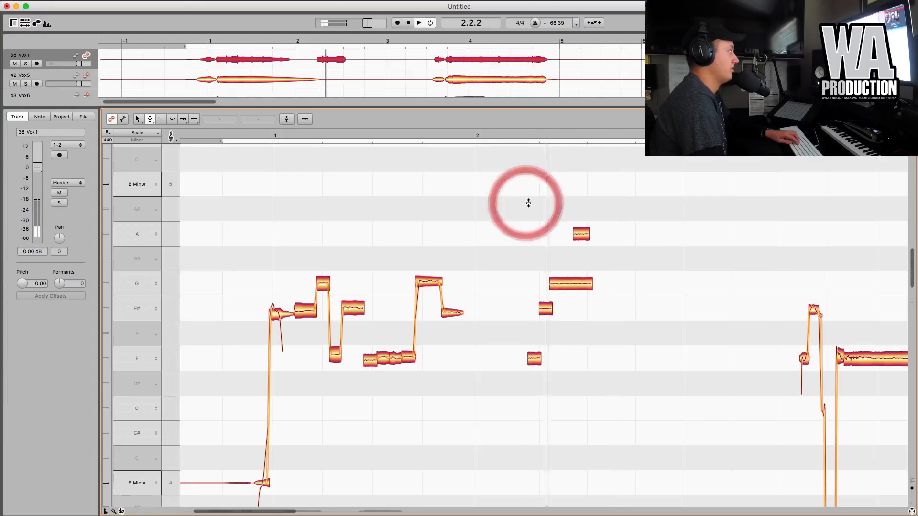
key(space)
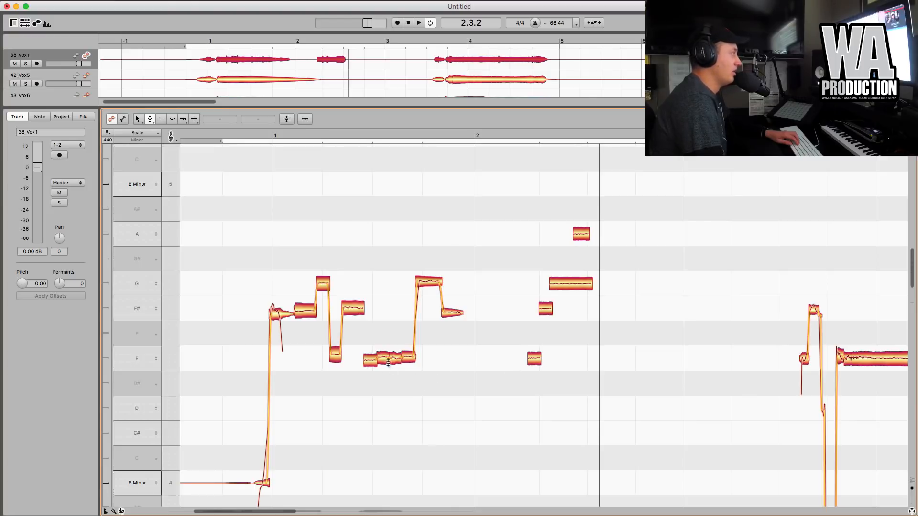
click(396, 393)
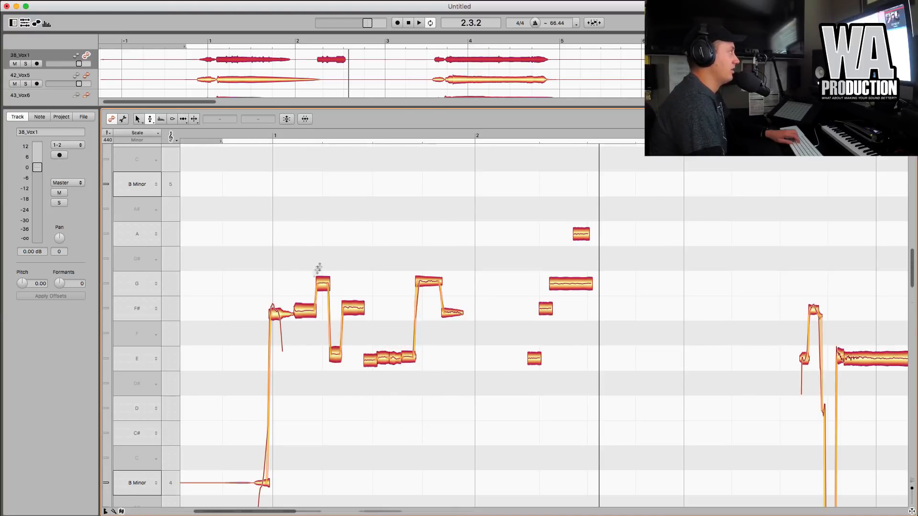
Open the 42_Vox5 track for note editing, with the whole vocal in view and the Pitch Tool active
click(42, 80)
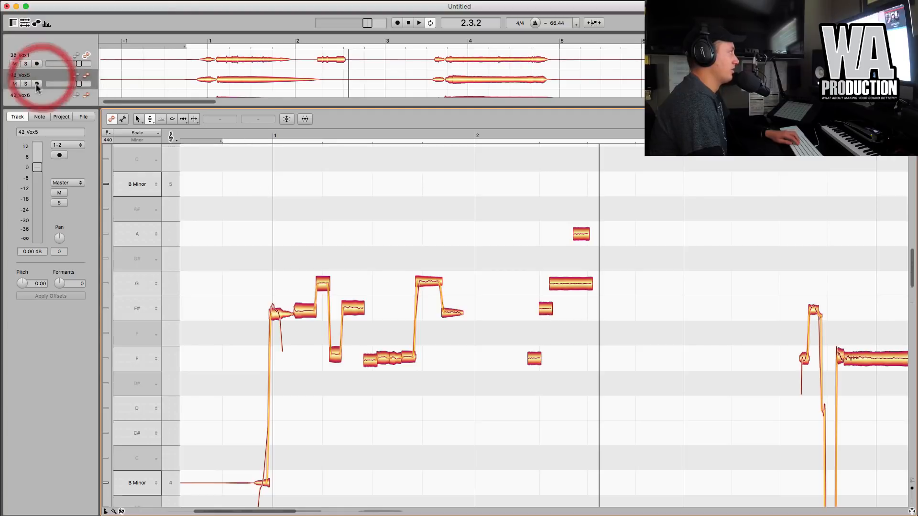
click(85, 77)
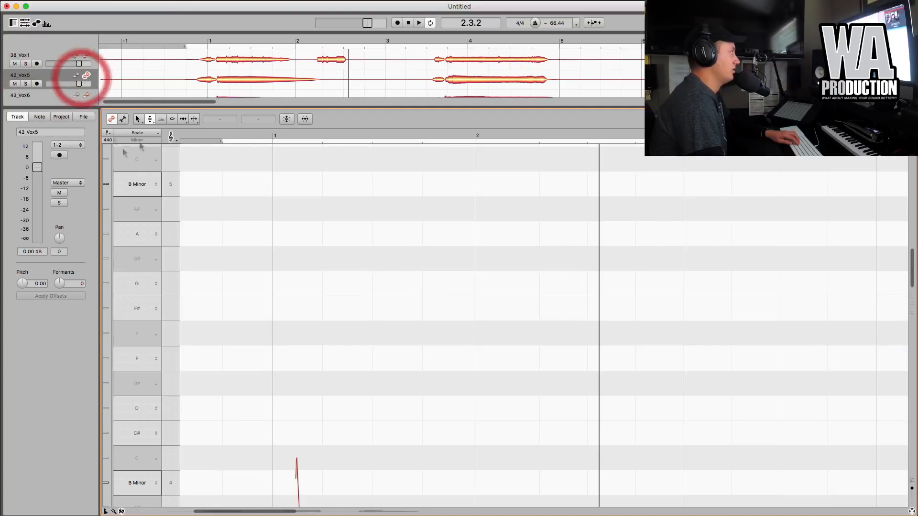
scroll(358, 334, down, 5)
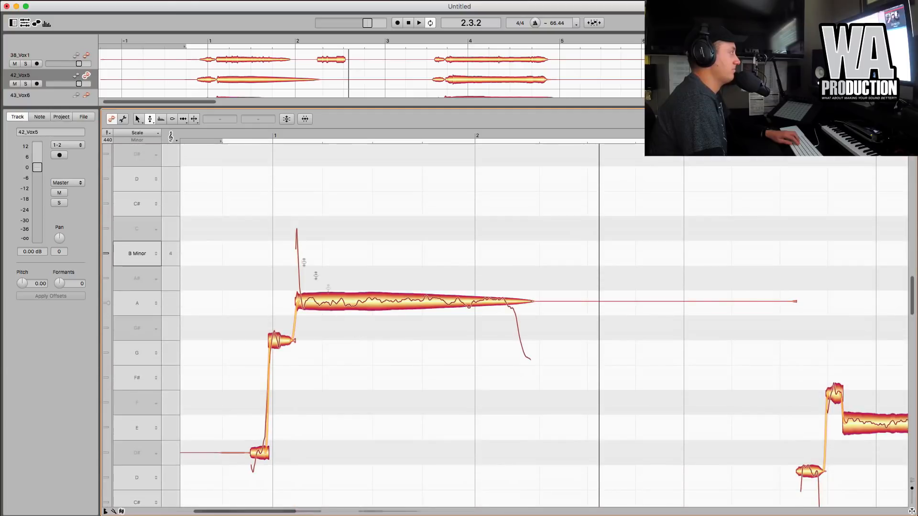
click(149, 120)
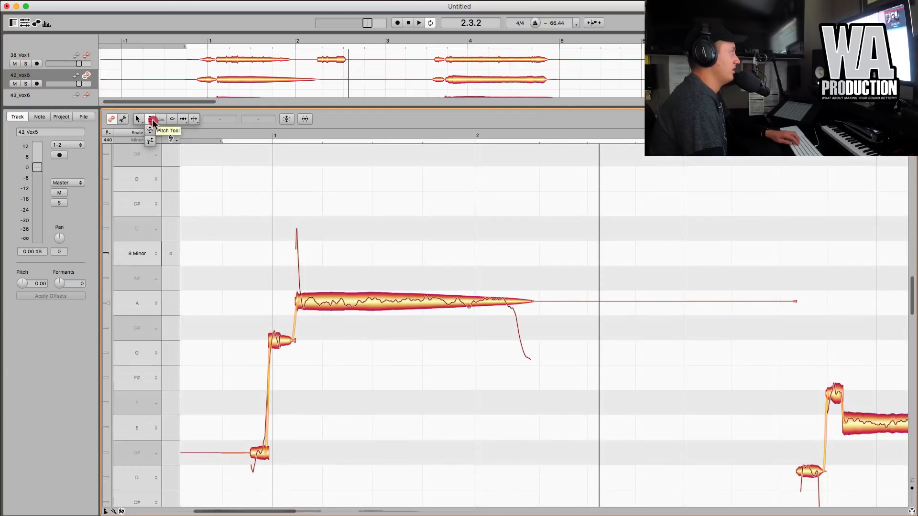
click(149, 118)
drag(139, 119, 139, 145)
drag(313, 253, 205, 157)
drag(266, 191, 271, 190)
mouse_move(152, 125)
mouse_down()
mouse_move(151, 136)
mouse_move(151, 121)
mouse_up()
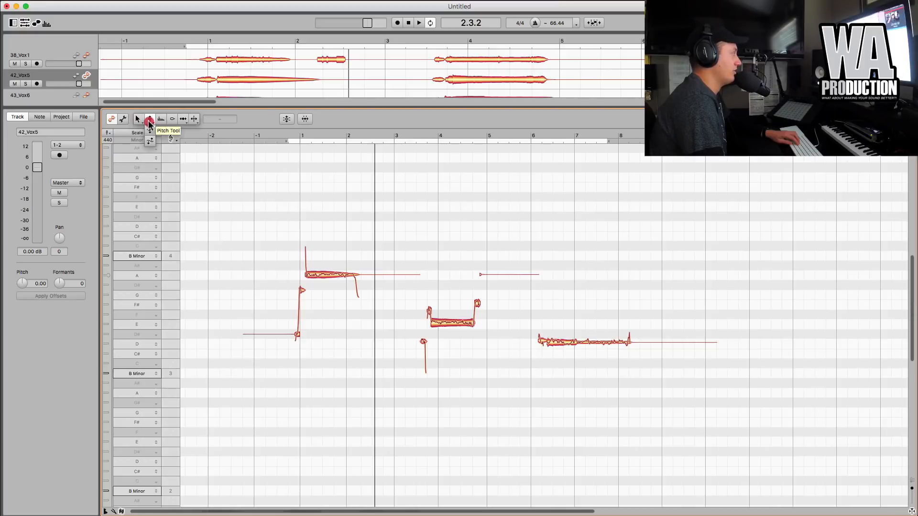
click(149, 119)
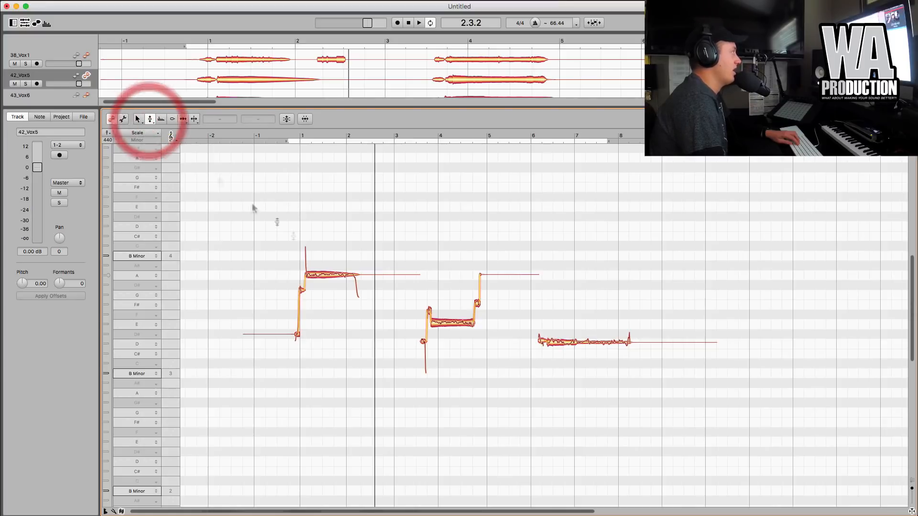
Correct the pitch of all 42_Vox5 notes with pitch center at 100%, pitch drift at full and snapping to B Minor
click(374, 236)
key(super+a)
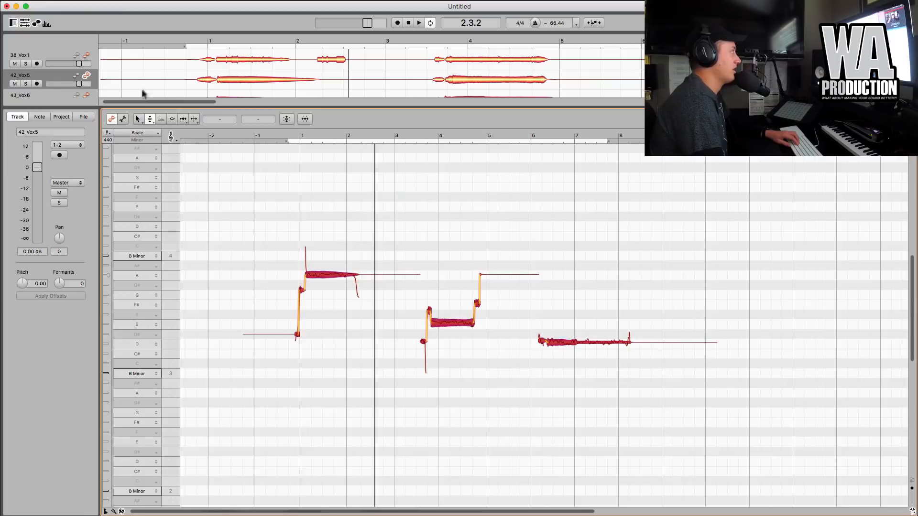
click(93, 1)
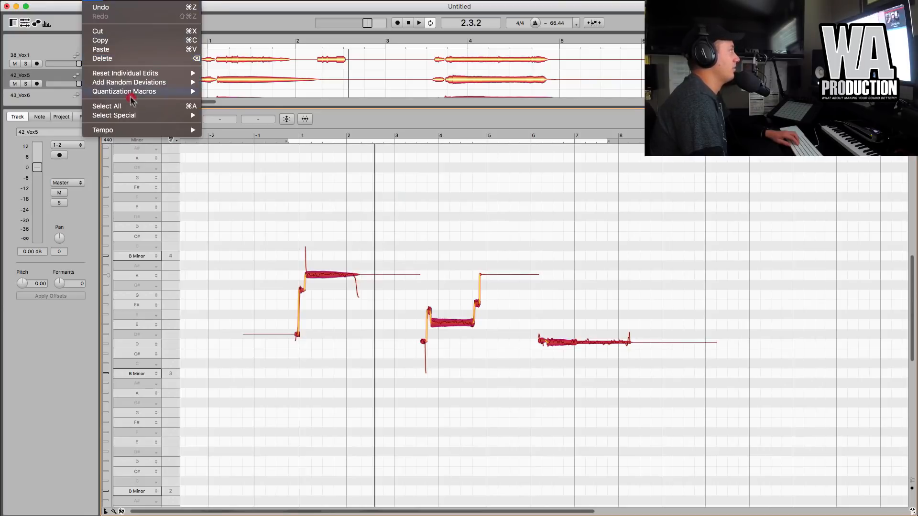
mouse_move(132, 94)
click(242, 91)
drag(431, 258, 582, 283)
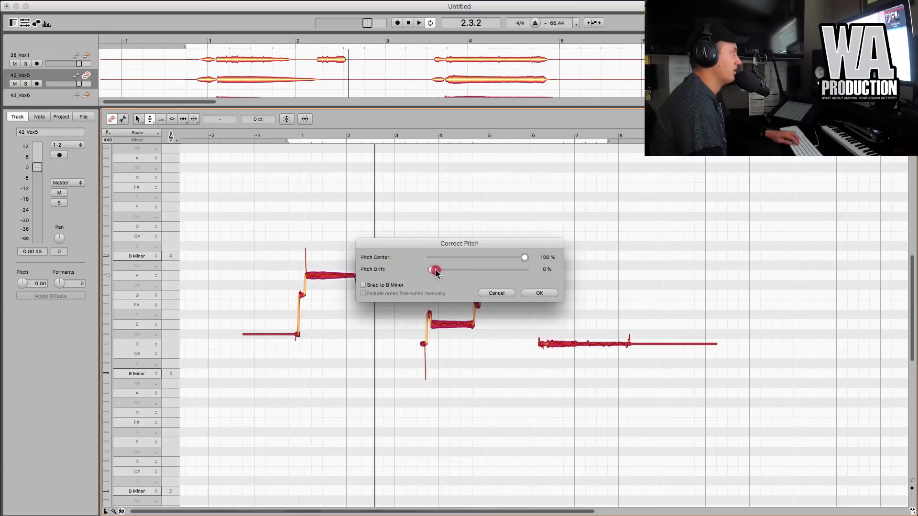
drag(433, 262, 596, 285)
click(401, 283)
click(540, 292)
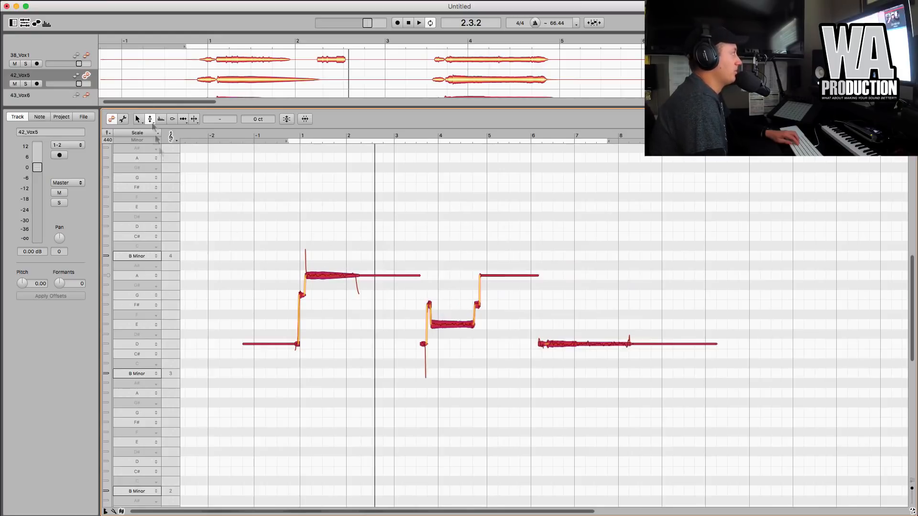
Copy the long A 4 note that starts in bar 1 and paste it in the second half of bar 2
click(152, 122)
click(168, 167)
click(314, 236)
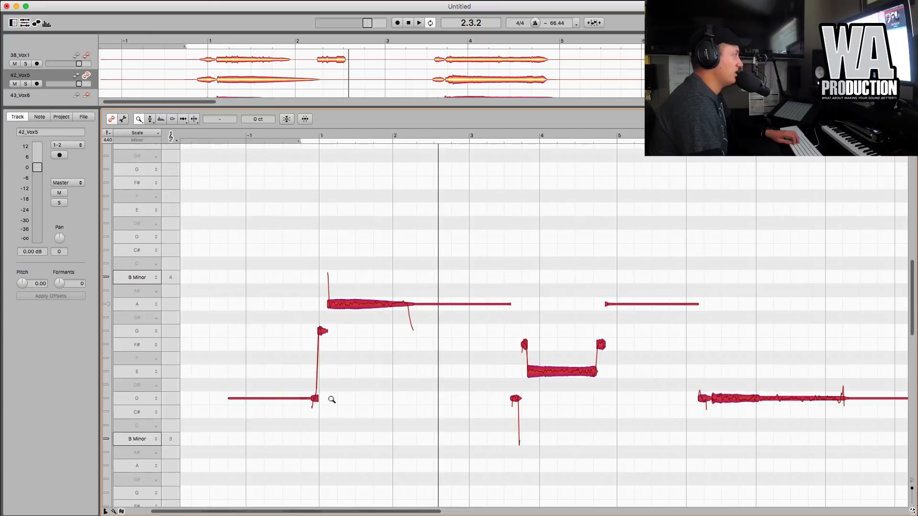
click(141, 120)
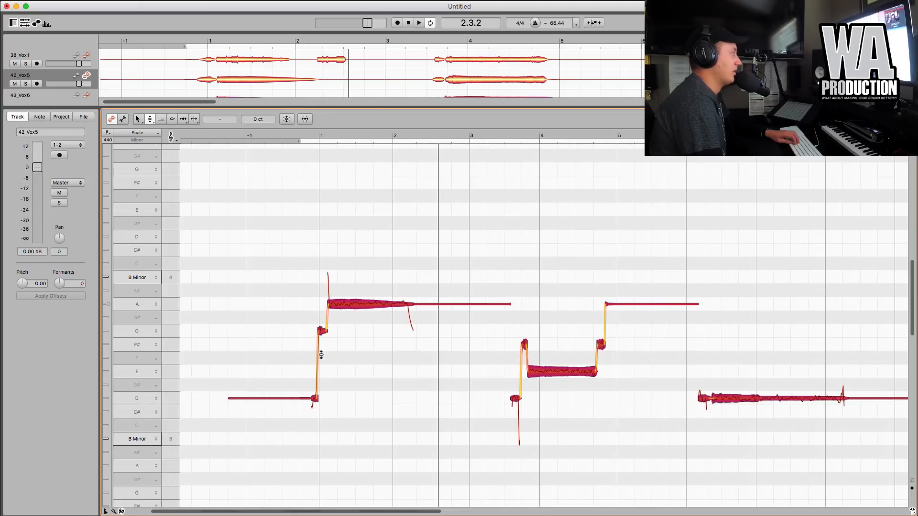
drag(352, 343, 352, 299)
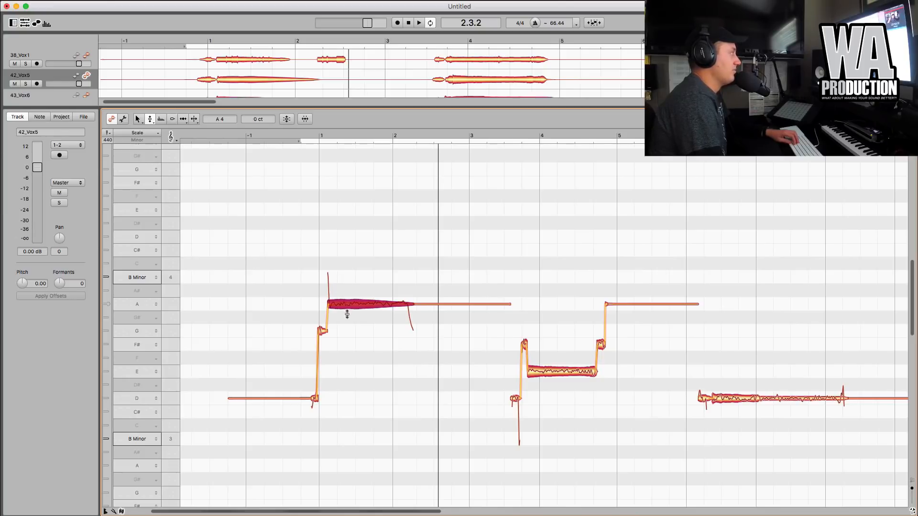
key(super+c)
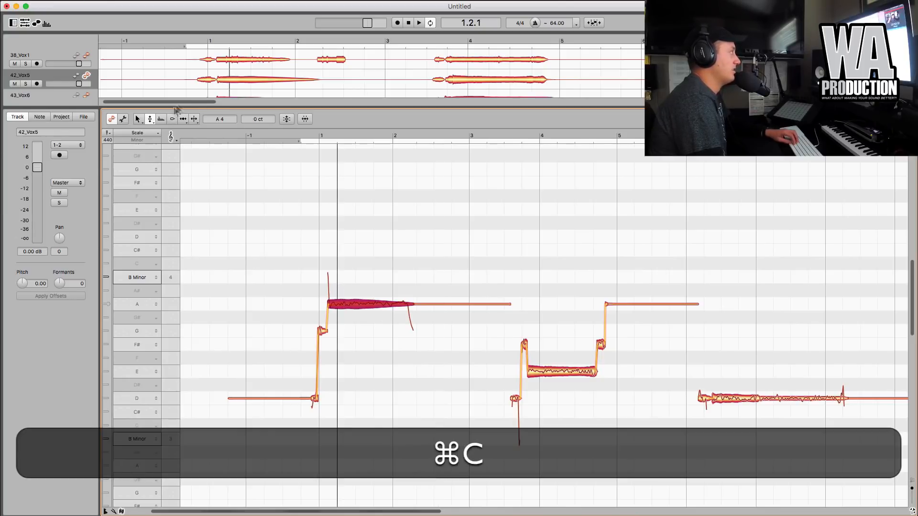
click(149, 119)
click(404, 210)
click(427, 218)
key(super+v)
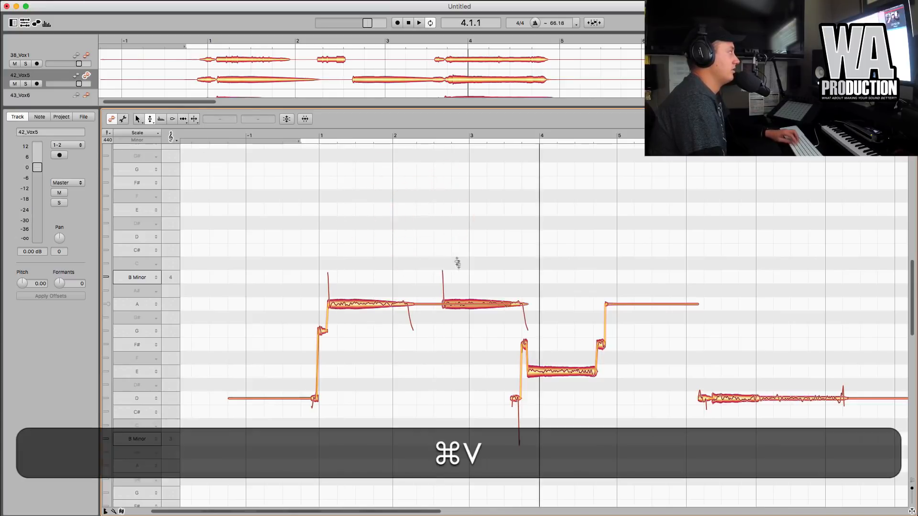
Move the pasted note to C# 5, aligned directly above the start of the original long A note in bar 1
click(461, 293)
click(139, 118)
click(467, 305)
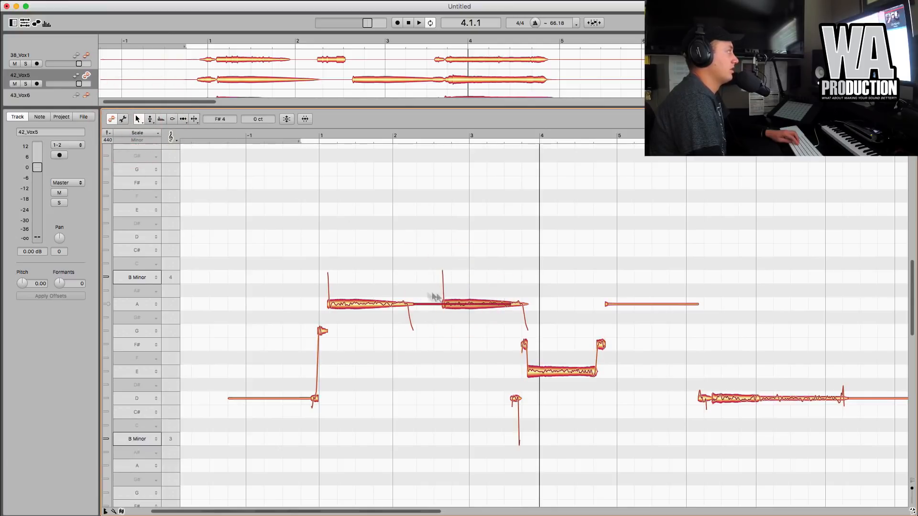
click(519, 304)
drag(452, 305, 351, 253)
key(alt)
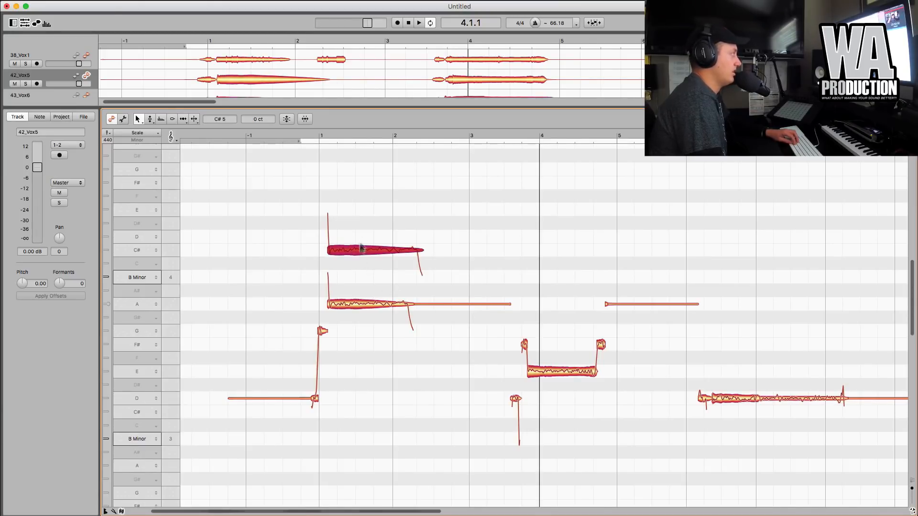
Copy the C# 5 note, raise the existing one to E 5, and place the pasted copy at C# 5 beneath it
key(super+c)
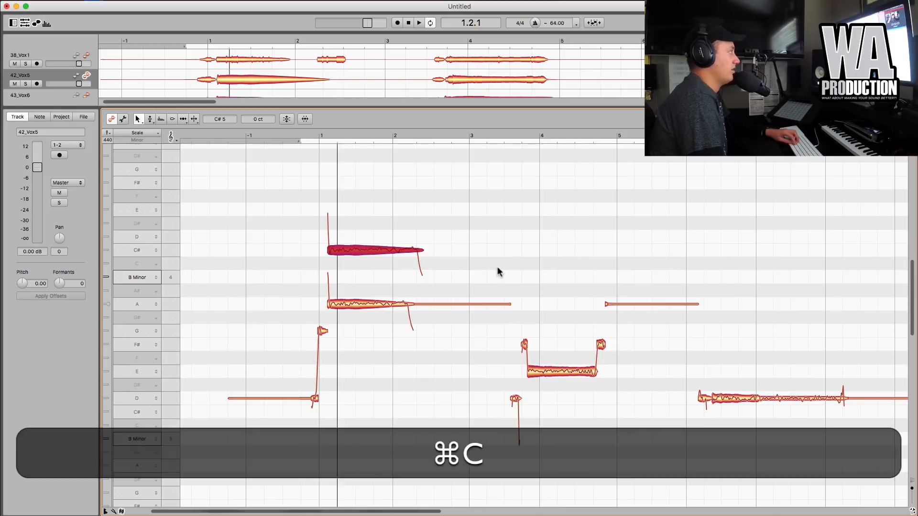
click(434, 262)
key(super+v)
drag(350, 243, 354, 208)
key(super+v)
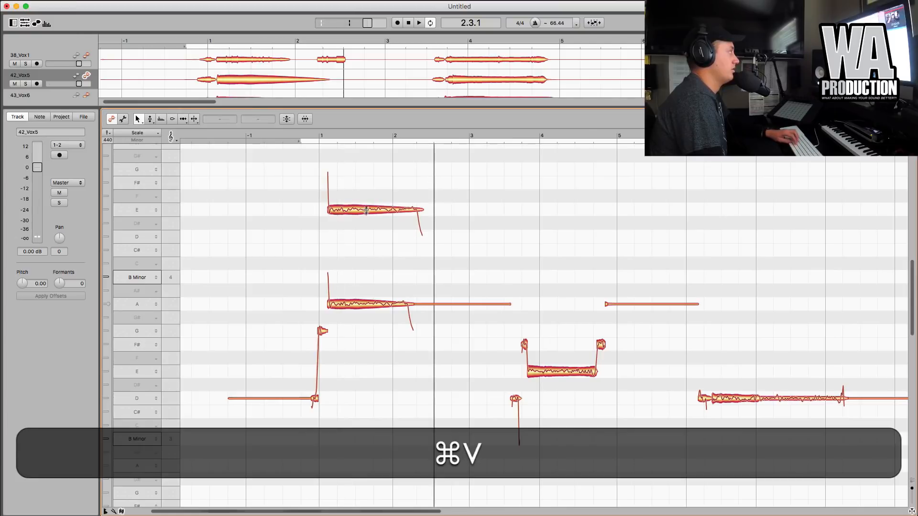
key(super+v)
drag(445, 209, 356, 253)
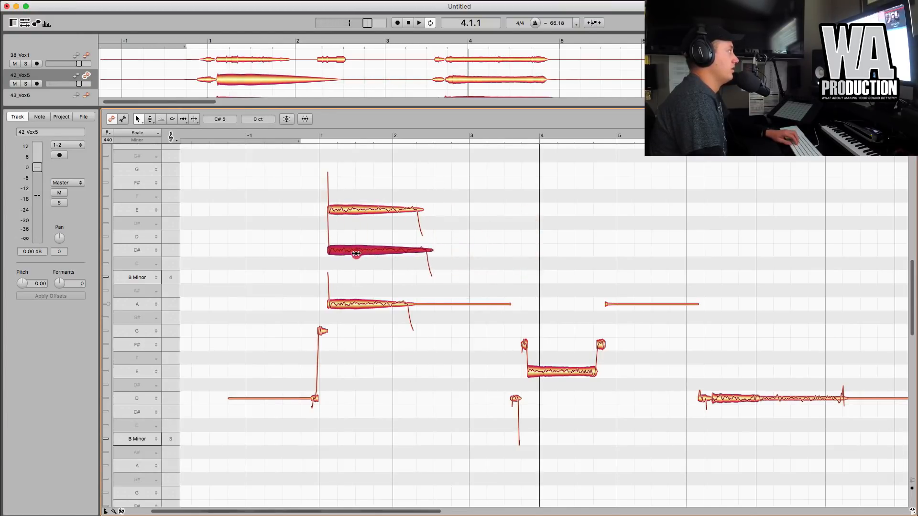
Reduce the pitch modulation of the three stacked long notes in bar 1 to 37% and play them back
double_click(321, 178)
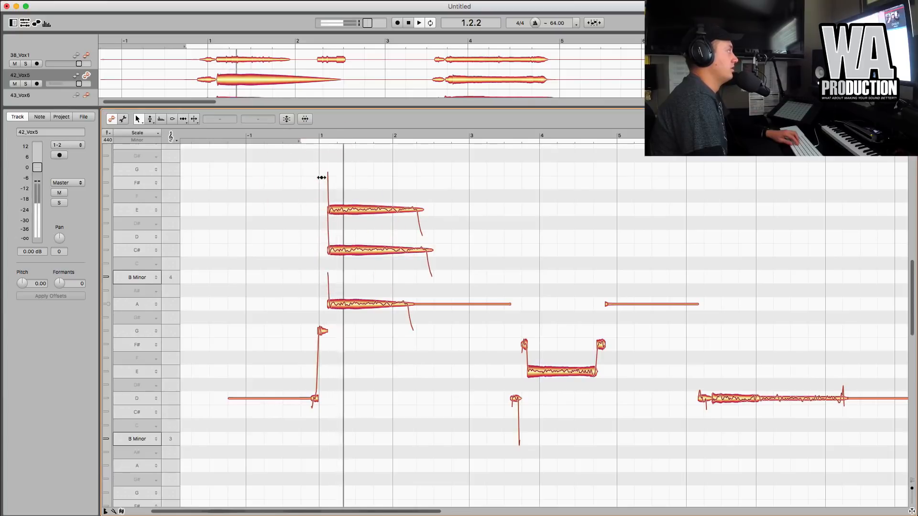
drag(376, 355, 324, 164)
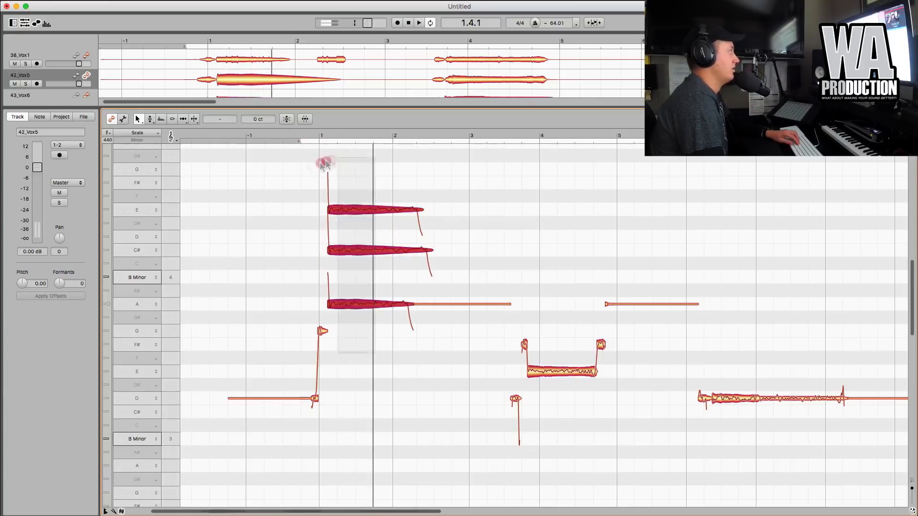
click(150, 119)
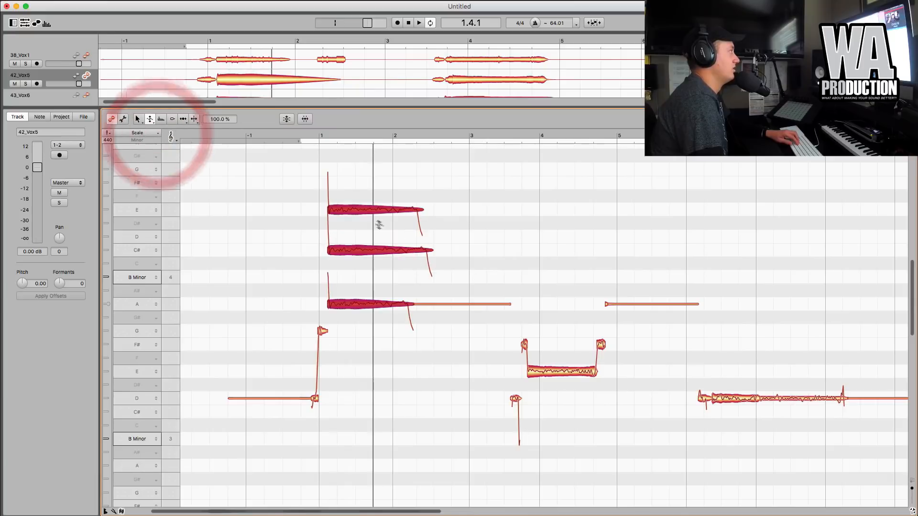
click(342, 216)
double_click(316, 158)
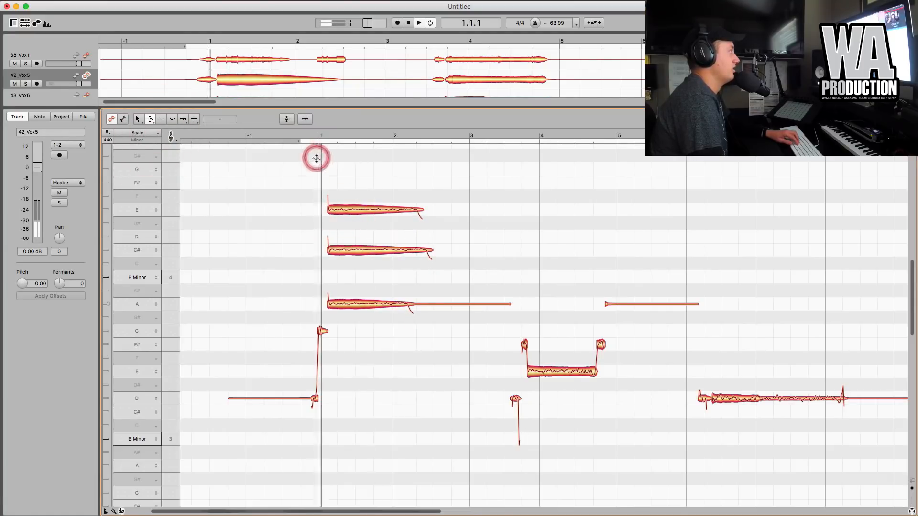
key(space)
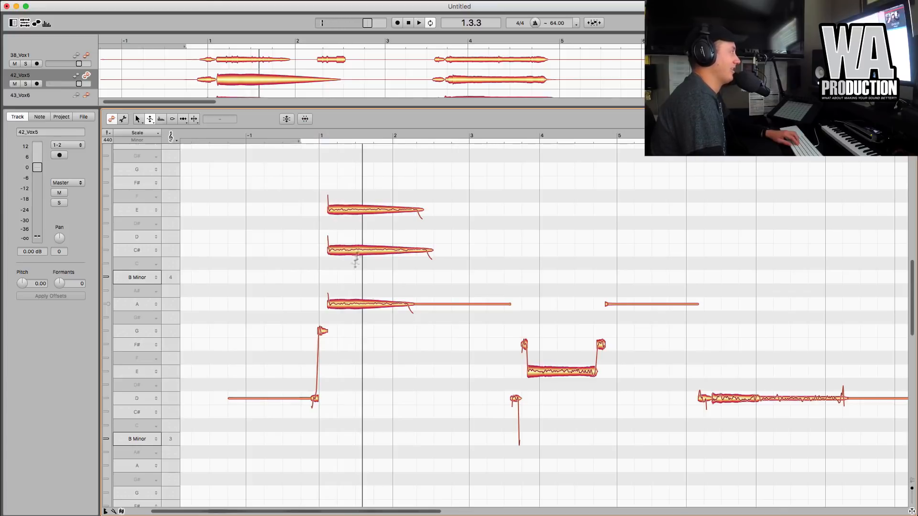
Lower the two upper stacked notes by an octave to E 4 and C# 4 and play the chord
drag(356, 260, 363, 187)
click(148, 119)
click(150, 119)
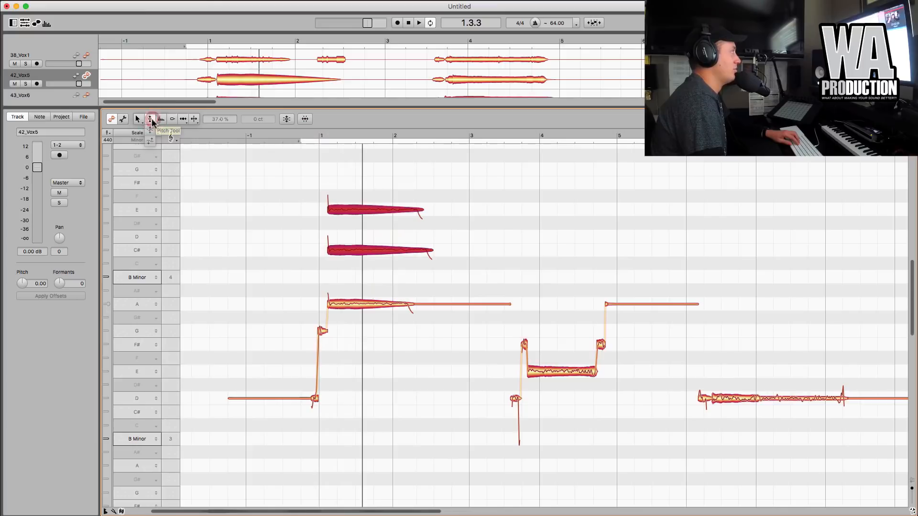
drag(382, 216, 379, 371)
click(324, 234)
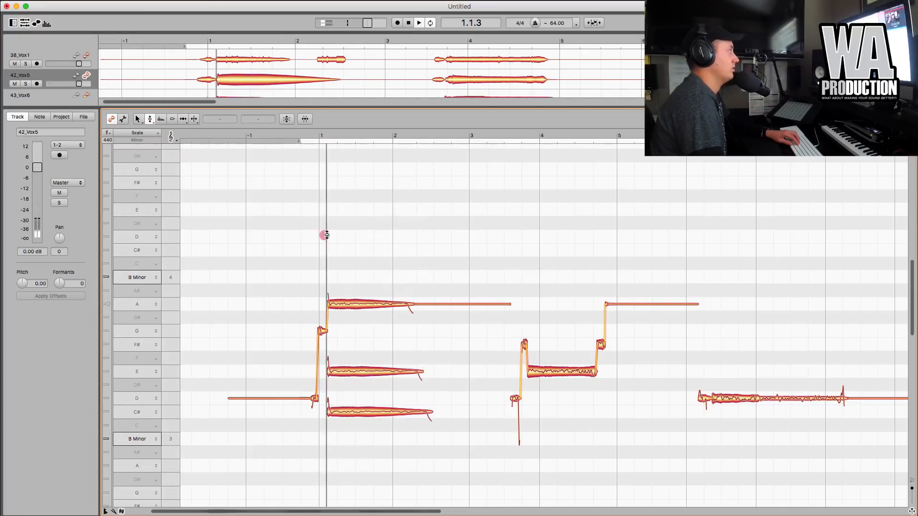
Try the middle stacked note at F# 4 and audition the harmony
click(370, 371)
drag(370, 372, 370, 344)
click(322, 258)
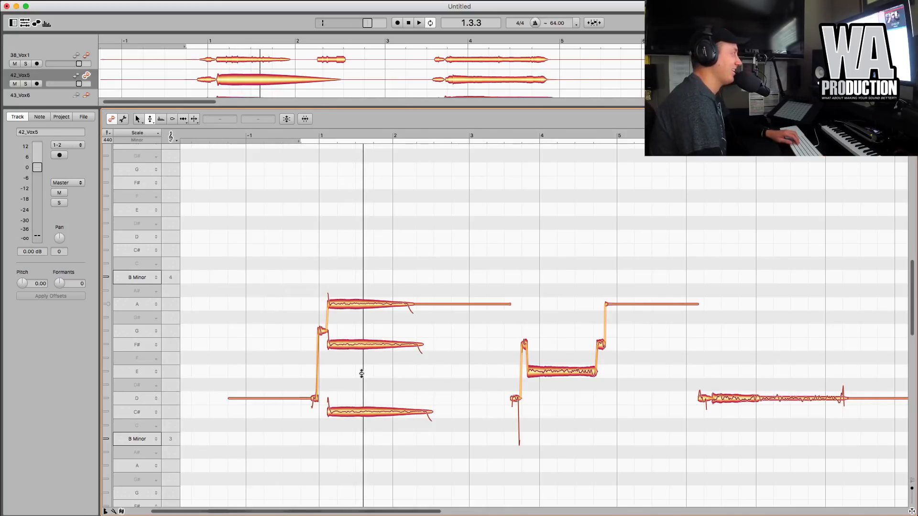
click(357, 345)
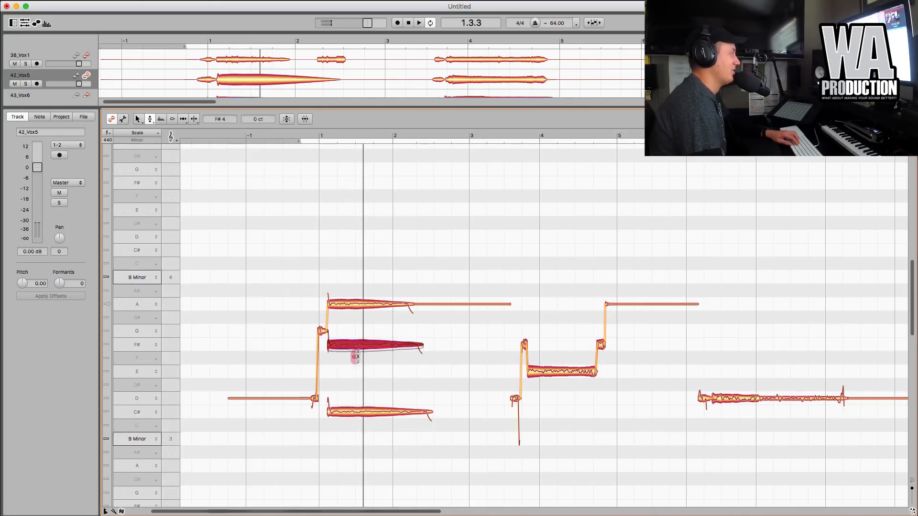
click(362, 339)
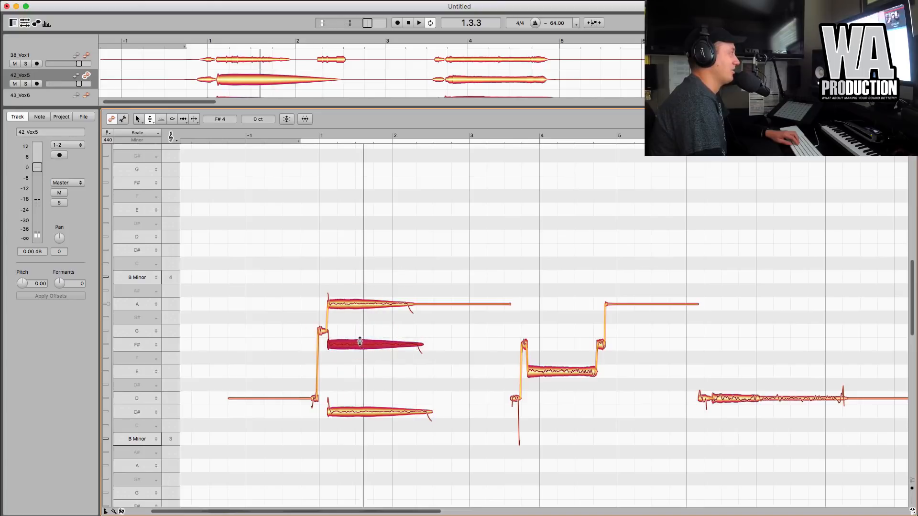
Try the lowest stacked note at A 3 and the middle one at D 4, and play the chord
drag(355, 430, 361, 464)
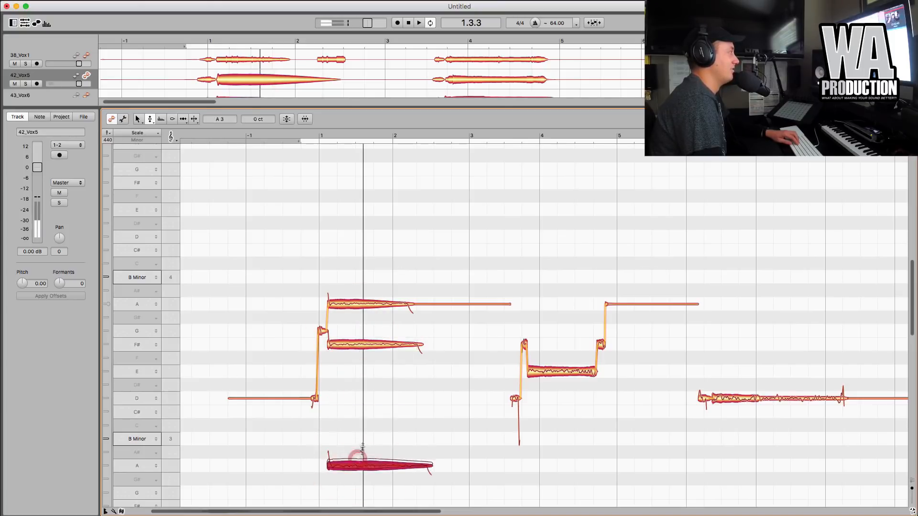
drag(361, 344, 359, 400)
double_click(314, 289)
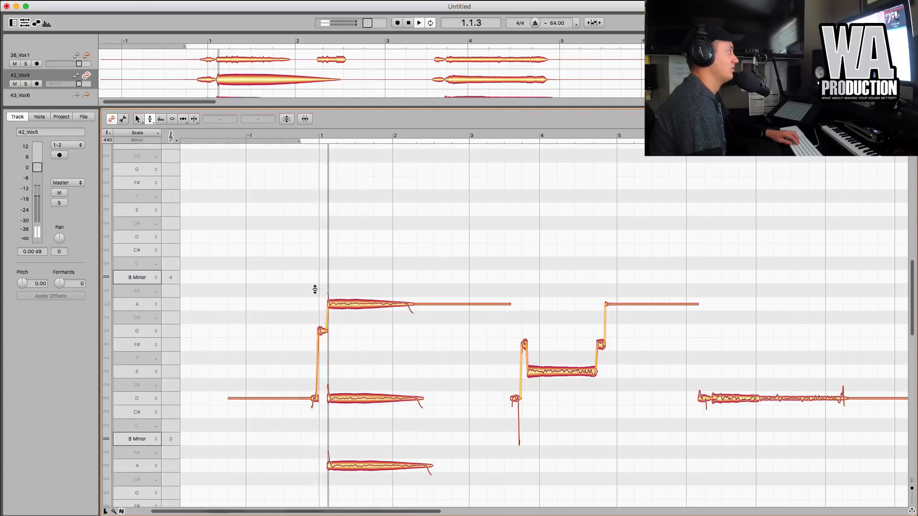
Move the middle stacked note to E 4 and the lowest to B 3, playing the chord after each change
drag(354, 396, 349, 371)
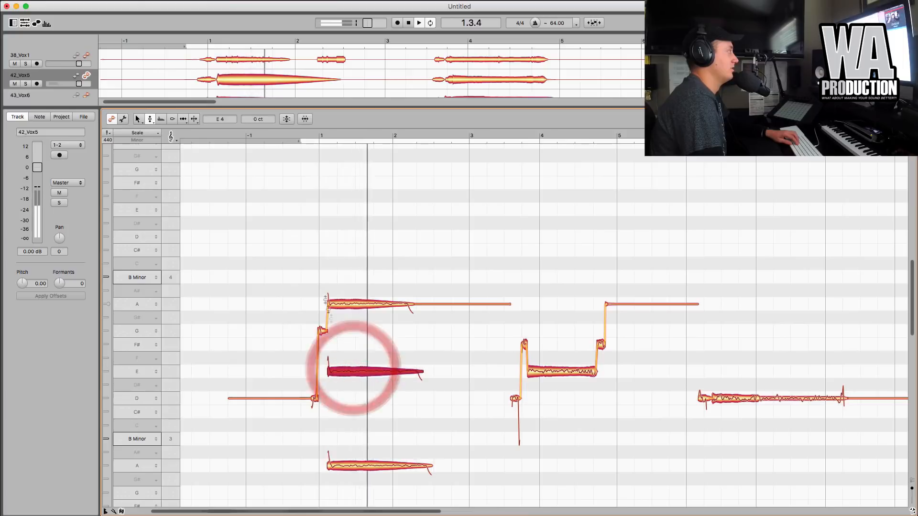
double_click(313, 259)
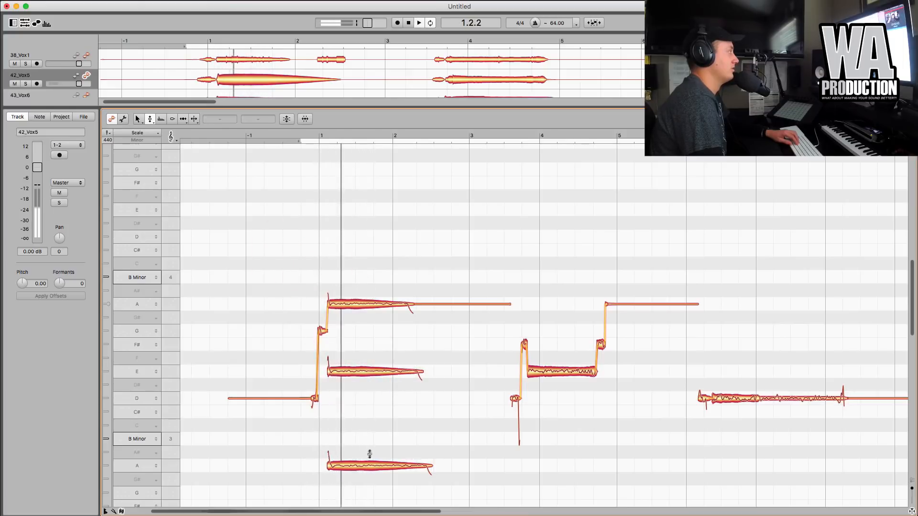
drag(362, 466, 362, 440)
double_click(318, 277)
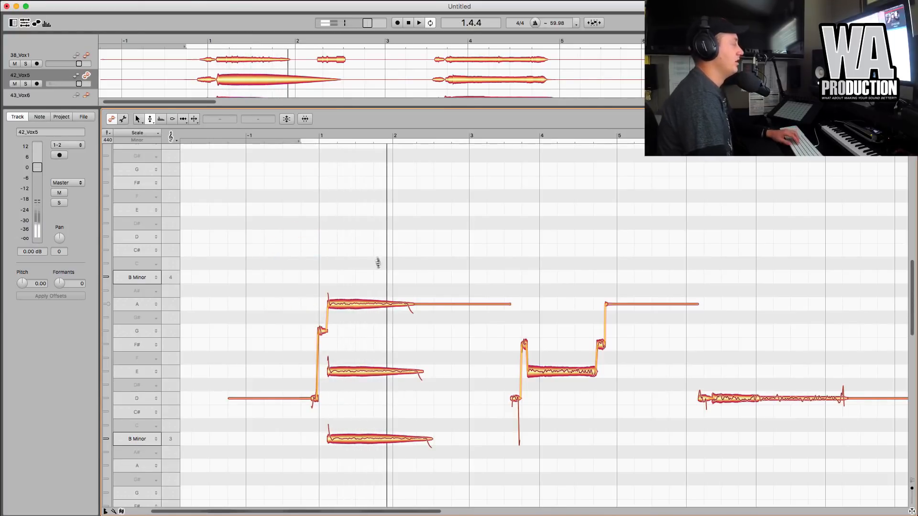
Lower the amplitude of the E 4 and B 3 harmony notes together and play the chord back
click(173, 119)
click(349, 372)
shift+click(352, 439)
drag(349, 369, 344, 414)
double_click(322, 244)
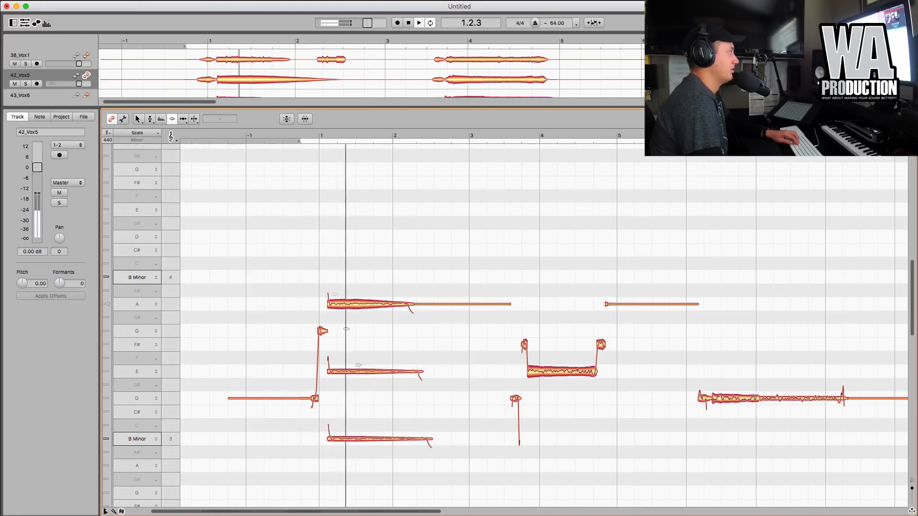